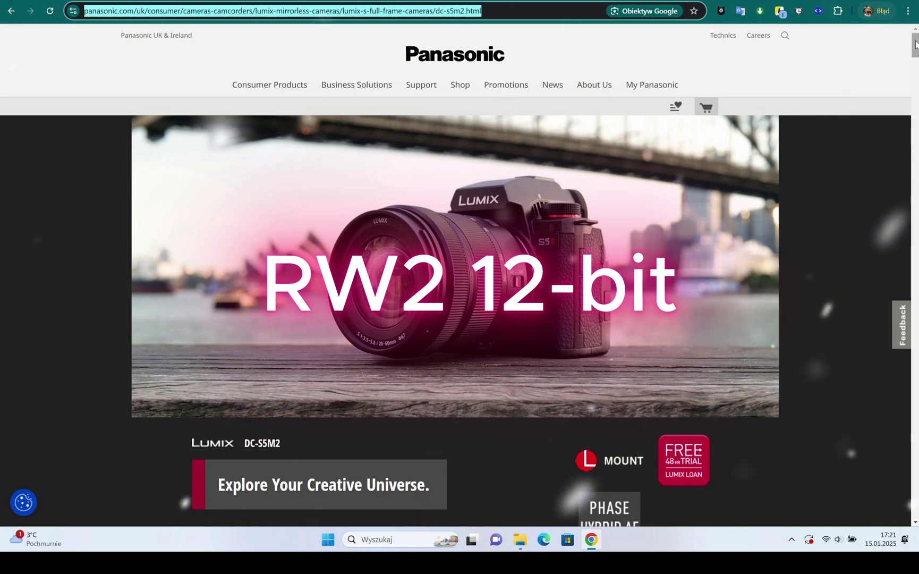
pyautogui.moveTo(916, 44); pyautogui.dragTo(917, 265)
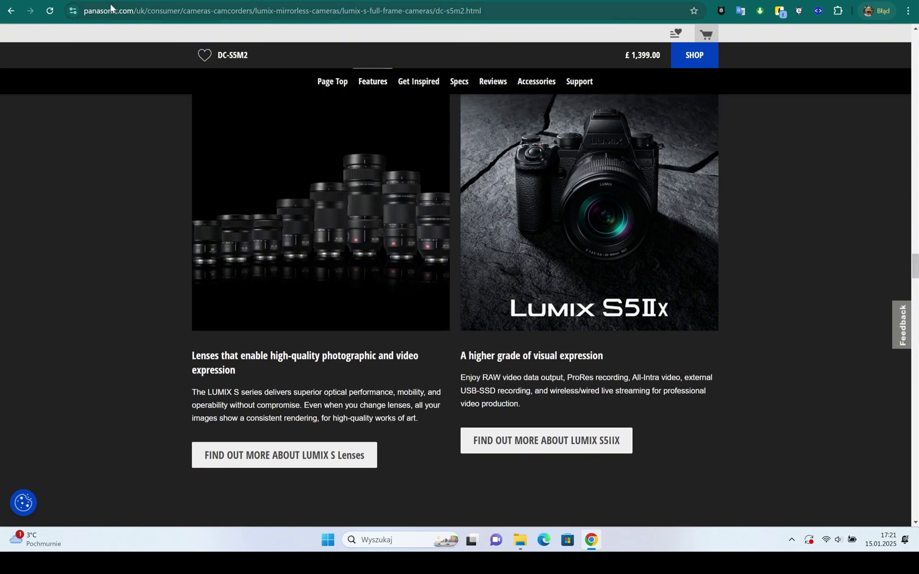
pyautogui.scroll(-3, 600, 259)
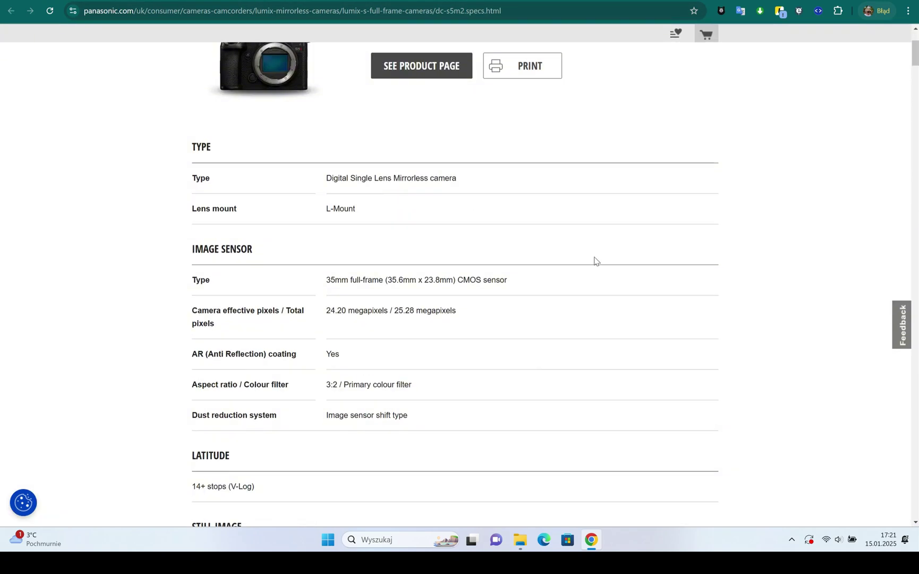
pyautogui.scroll(-5, 594, 261)
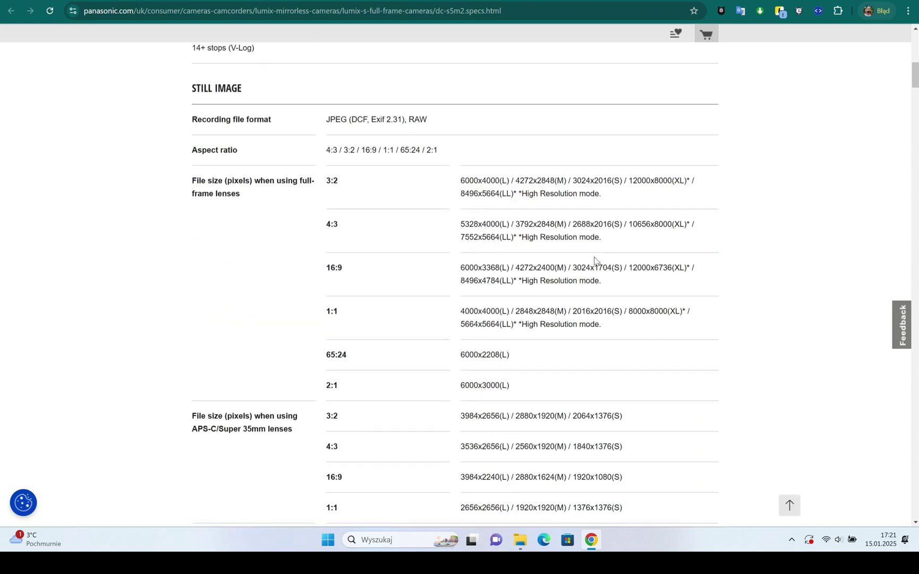
pyautogui.scroll(1, 595, 261)
pyautogui.scroll(1, 595, 261)
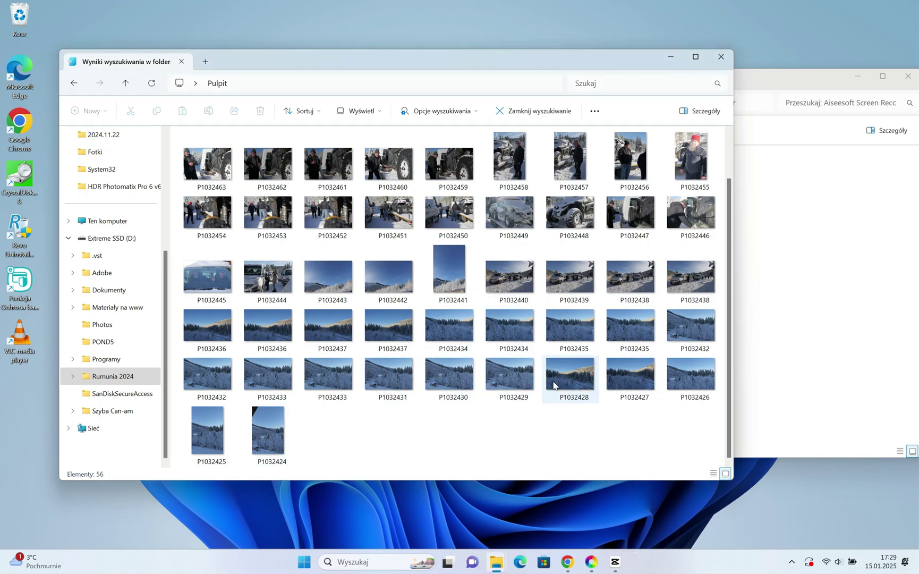
pyautogui.click(511, 378)
pyautogui.doubleClick(510, 373)
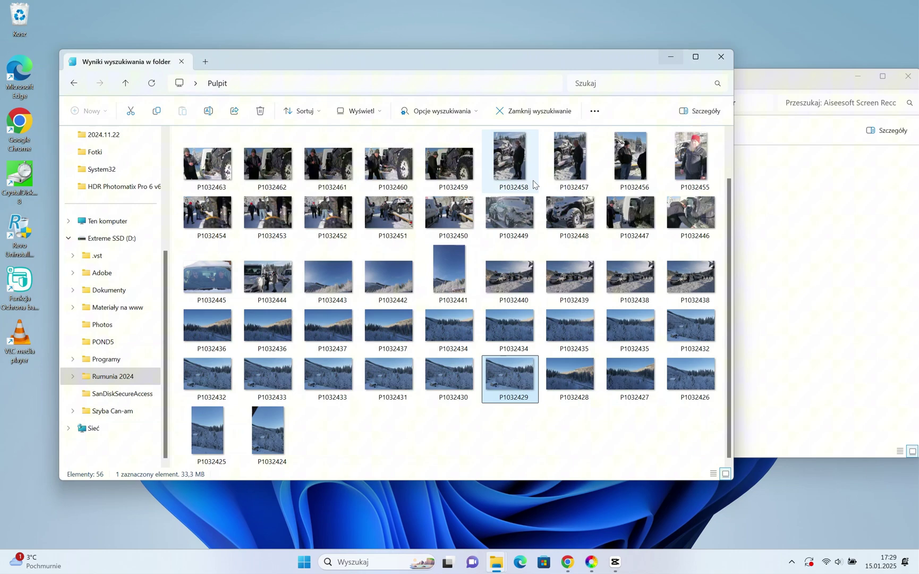
pyautogui.click(401, 221)
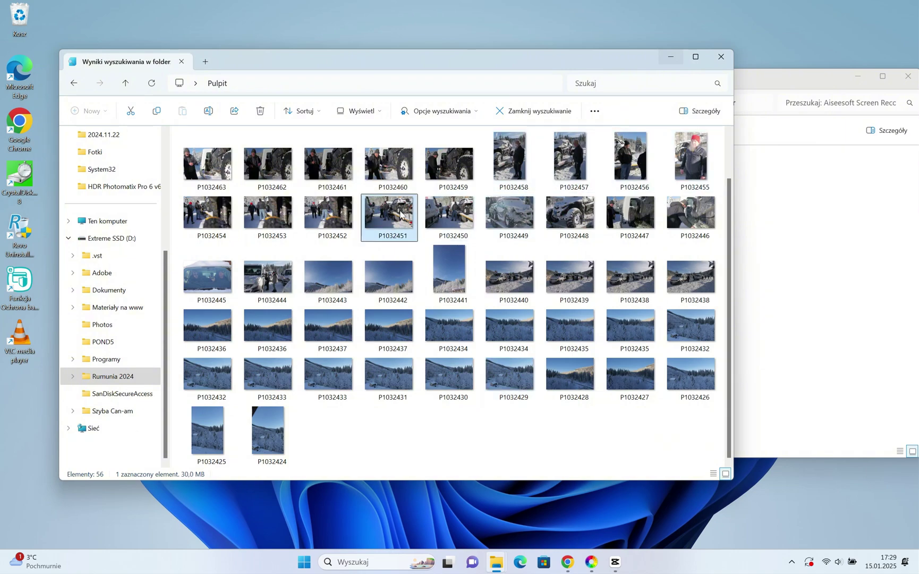
pyautogui.doubleClick(496, 215)
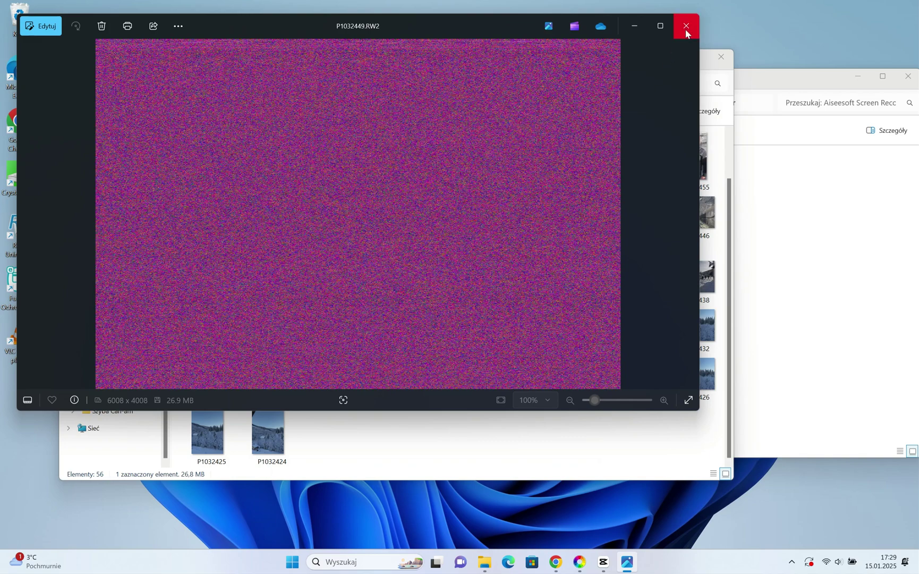
pyautogui.click(687, 26)
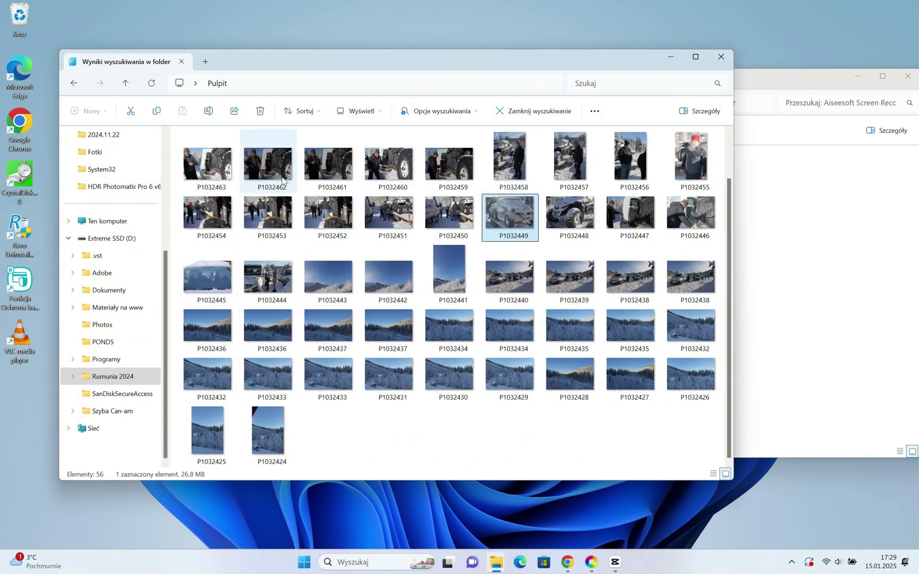
pyautogui.scroll(1, 388, 237)
pyautogui.doubleClick(449, 151)
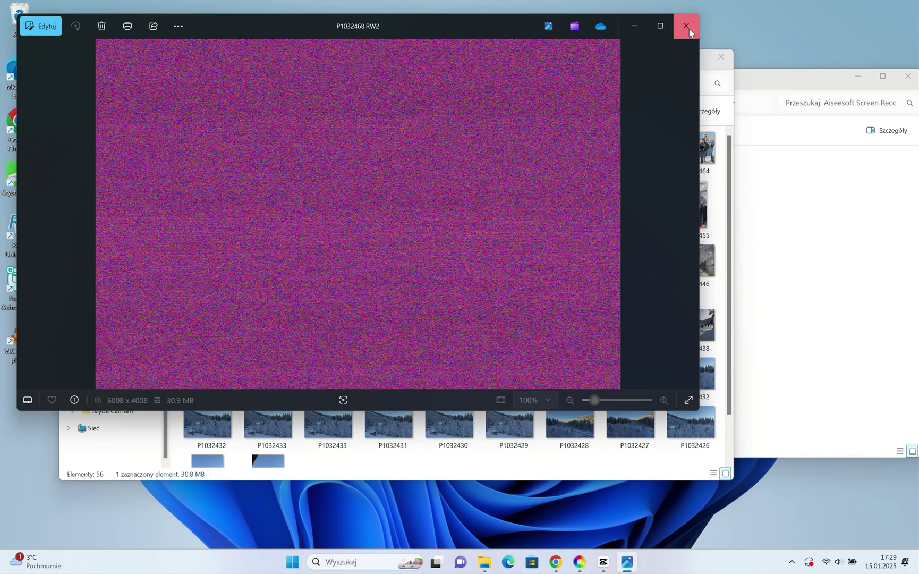
# - Close the viewer and download PHOTOfunSTUDIO 10.1 PE using the pasted camera serial code
pyautogui.click(689, 29)
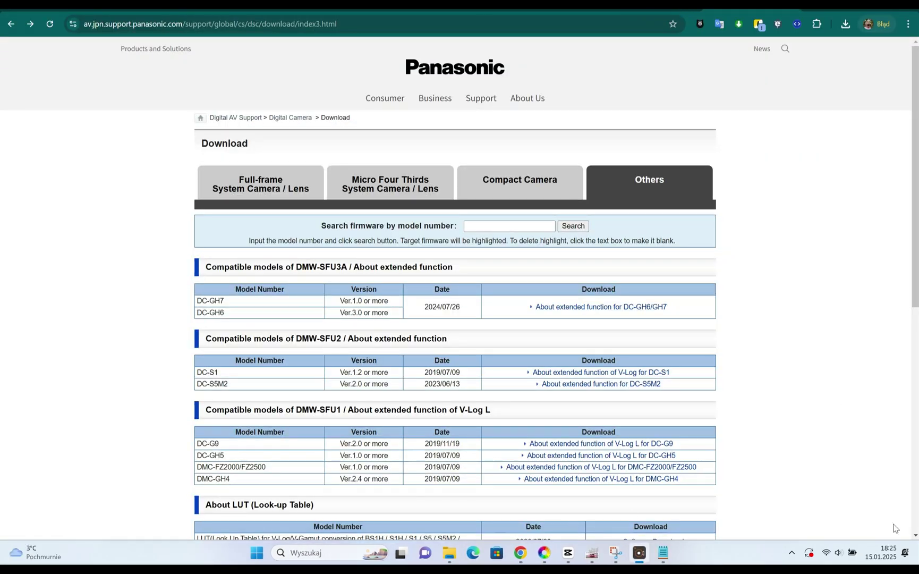
pyautogui.scroll(-2, 744, 332)
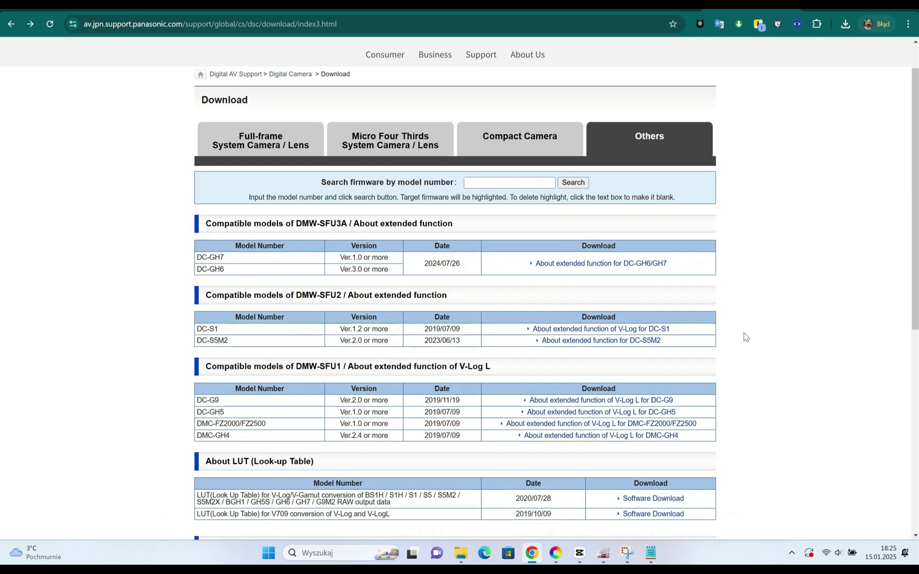
pyautogui.scroll(-3, 744, 332)
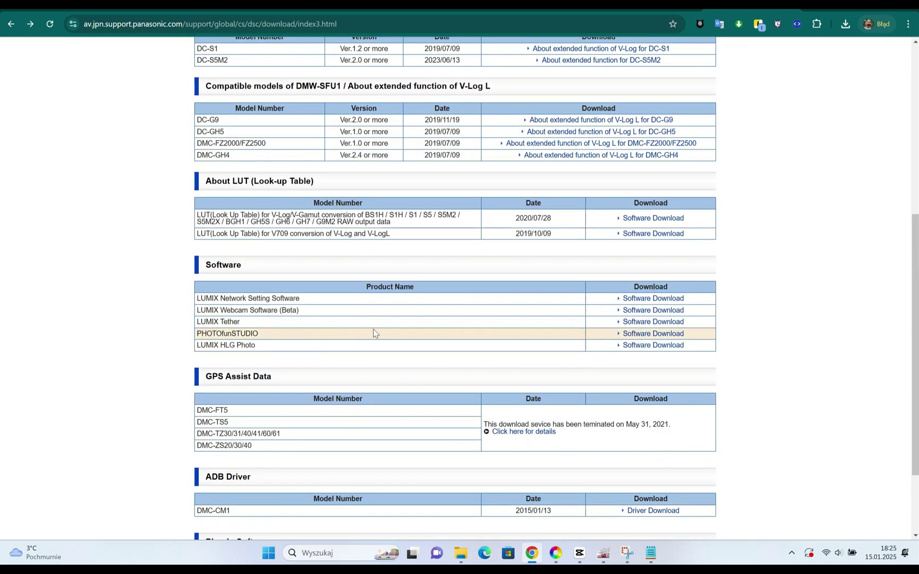
pyautogui.click(650, 334)
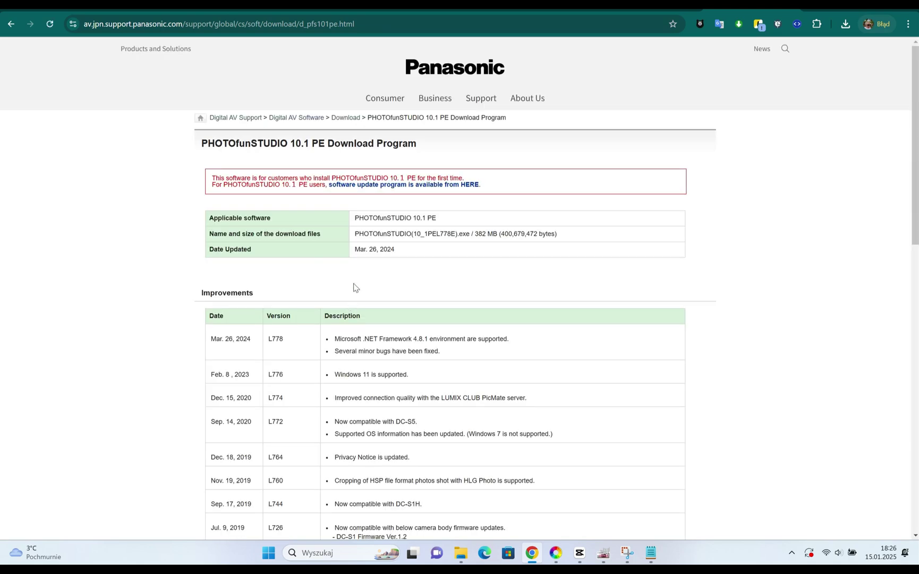
pyautogui.scroll(-2, 353, 286)
pyautogui.moveTo(341, 211); pyautogui.dragTo(461, 208)
pyautogui.scroll(-1, 460, 227)
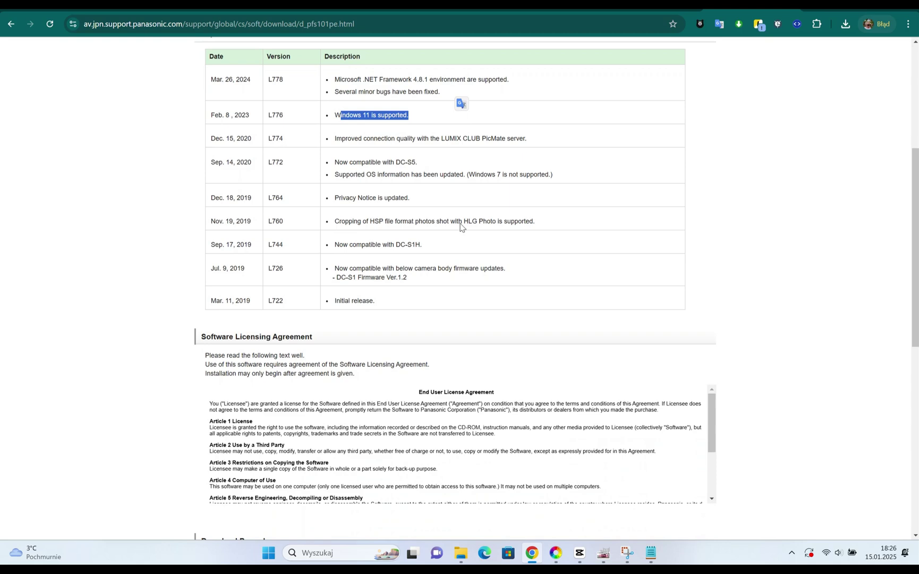
pyautogui.scroll(-2, 460, 227)
pyautogui.scroll(-2, 459, 229)
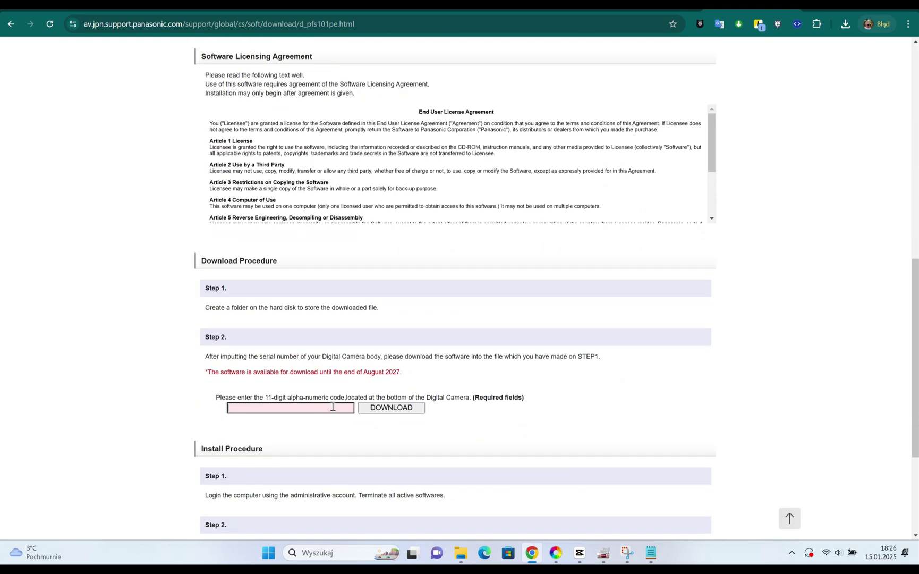
pyautogui.hotkey('ctrl', 'v')
pyautogui.click(392, 407)
pyautogui.scroll(-1, 590, 423)
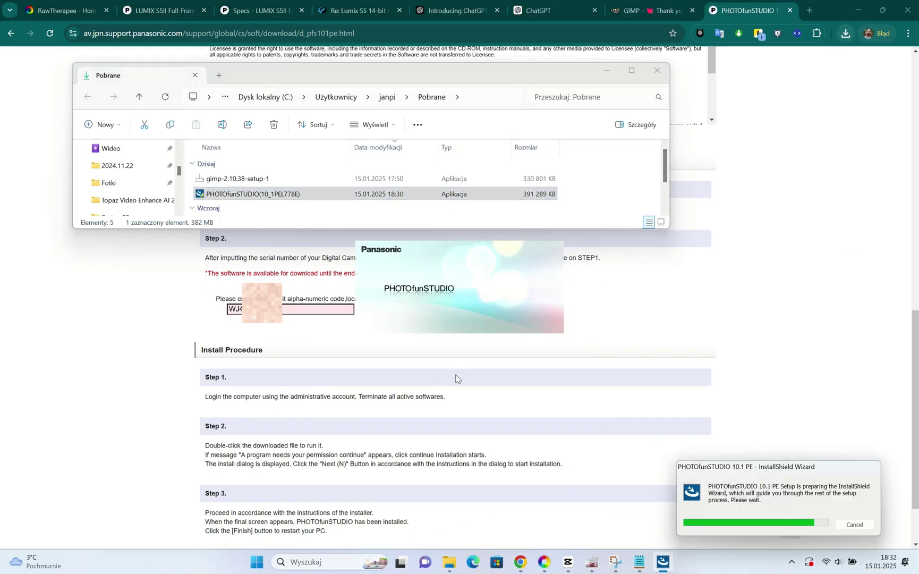
# - Accept the license agreement and choose Germany (PAL) as the TV system
pyautogui.click(488, 323)
pyautogui.click(523, 376)
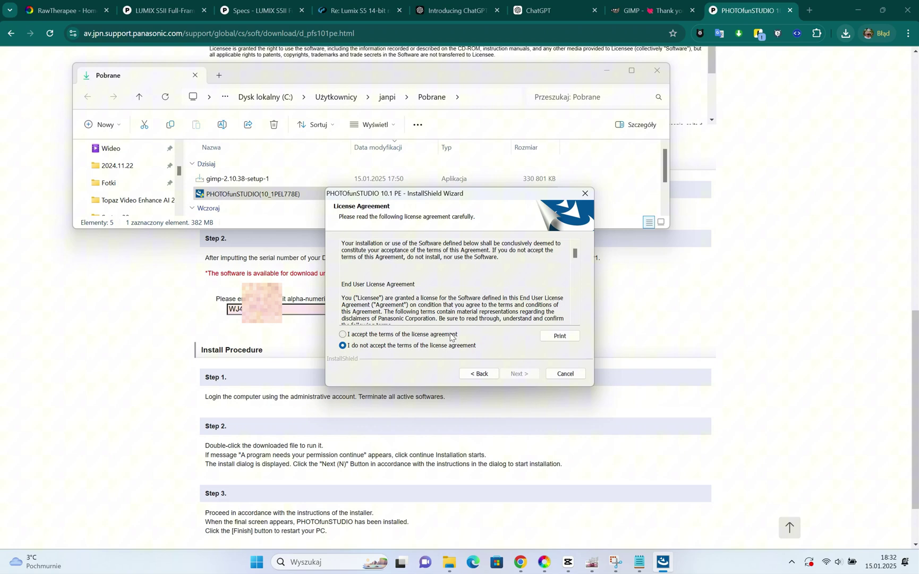
pyautogui.moveTo(611, 273); pyautogui.dragTo(607, 312)
pyautogui.click(368, 217)
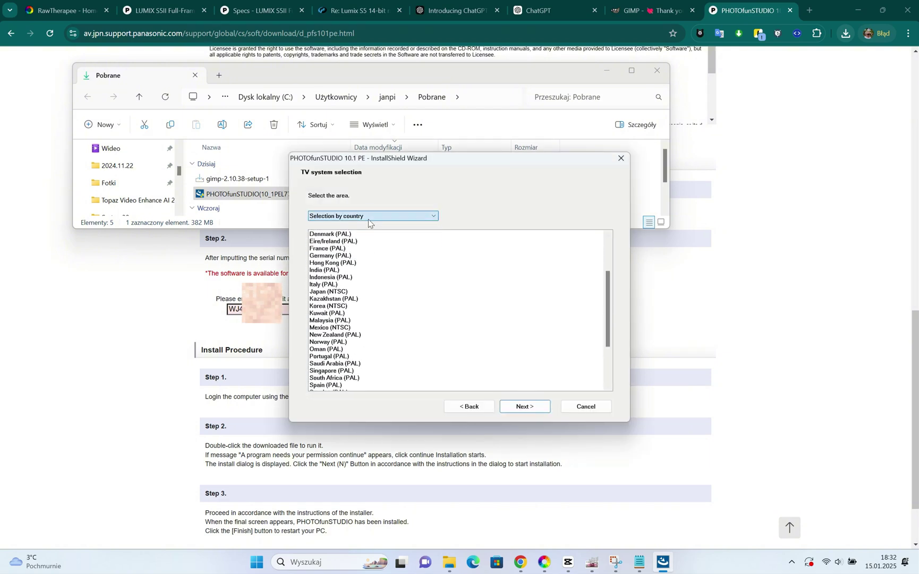
pyautogui.scroll(1, 325, 365)
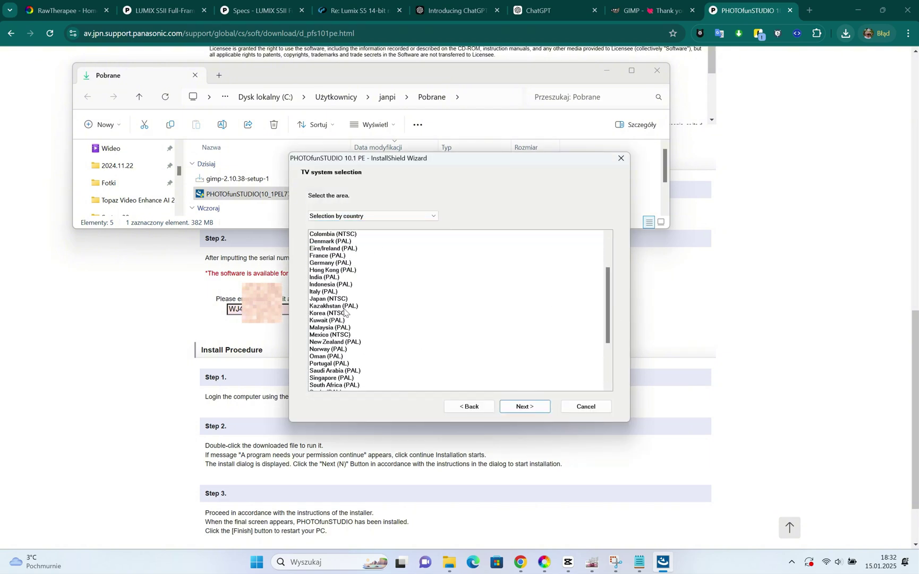
pyautogui.click(350, 264)
pyautogui.click(524, 406)
# - Confirm the settings, answer the shortcut prompt, install, and allow auto-start when a camera connects
pyautogui.click(441, 317)
pyautogui.click(474, 313)
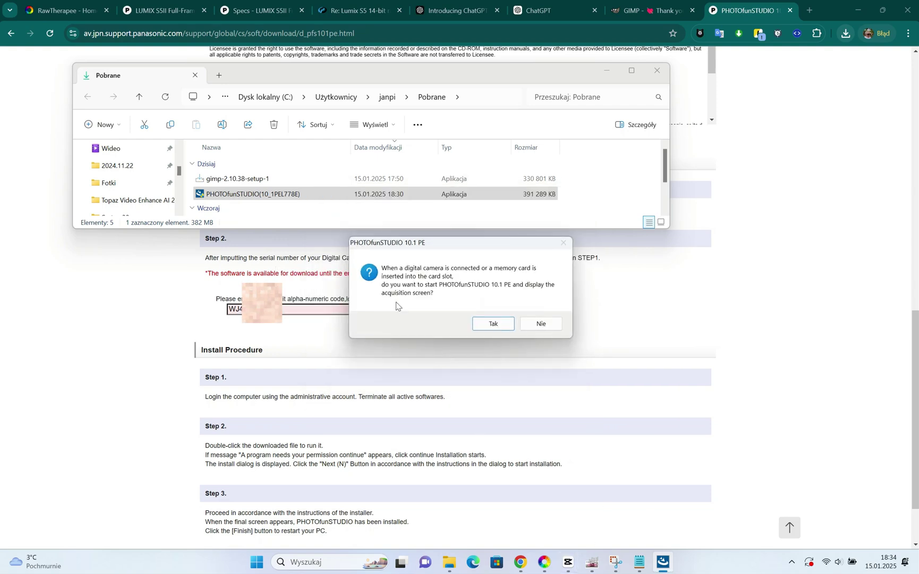
pyautogui.click(492, 324)
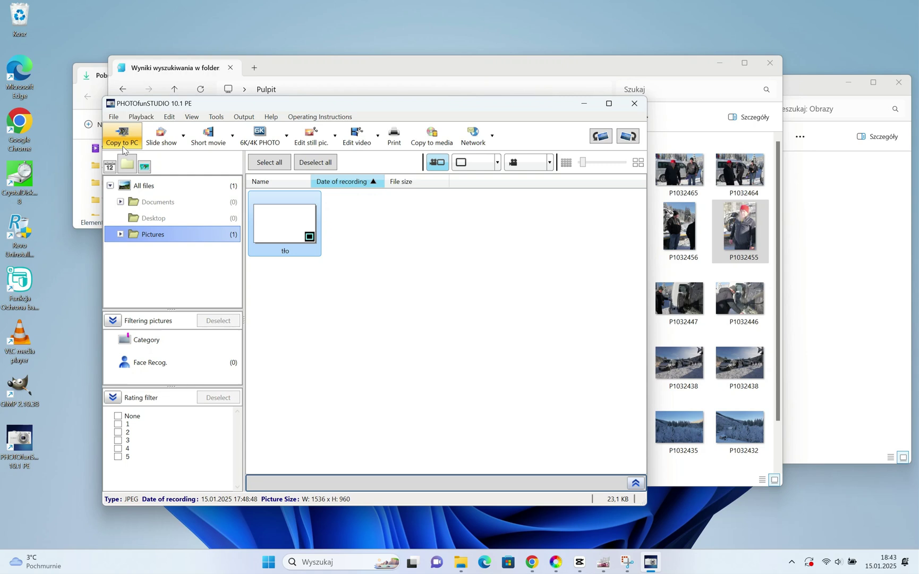
# - Browse the SD card pictures on Removable disk (F:) via File > SD card picture browsing
pyautogui.click(114, 116)
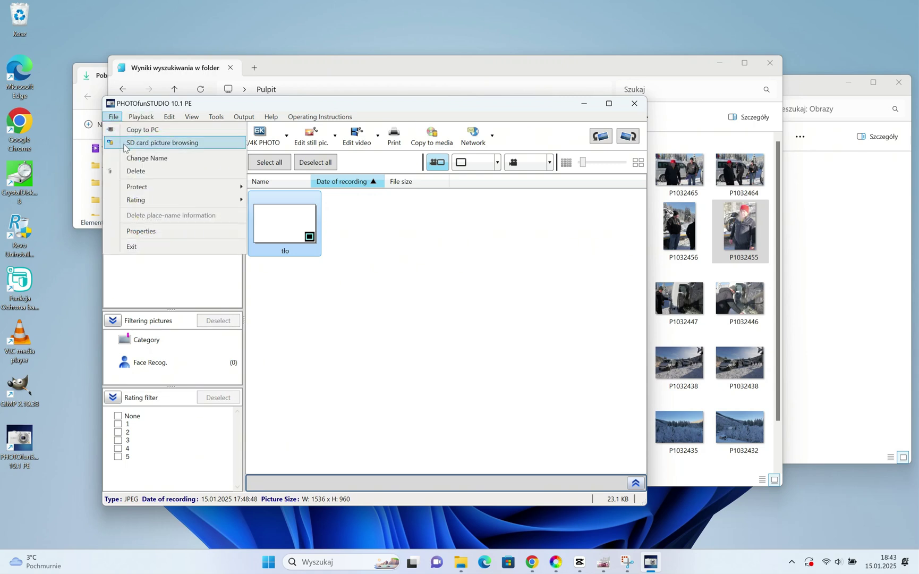
pyautogui.click(125, 143)
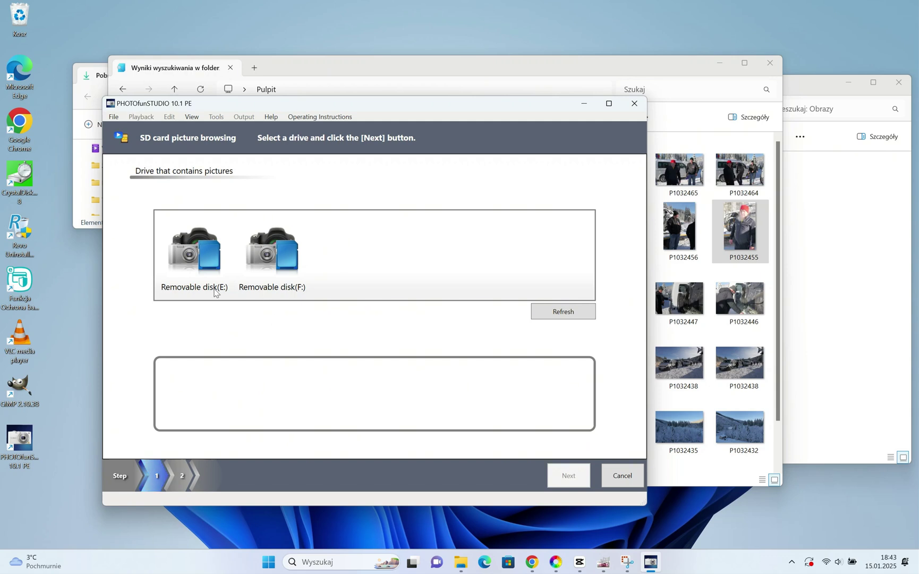
pyautogui.click(278, 264)
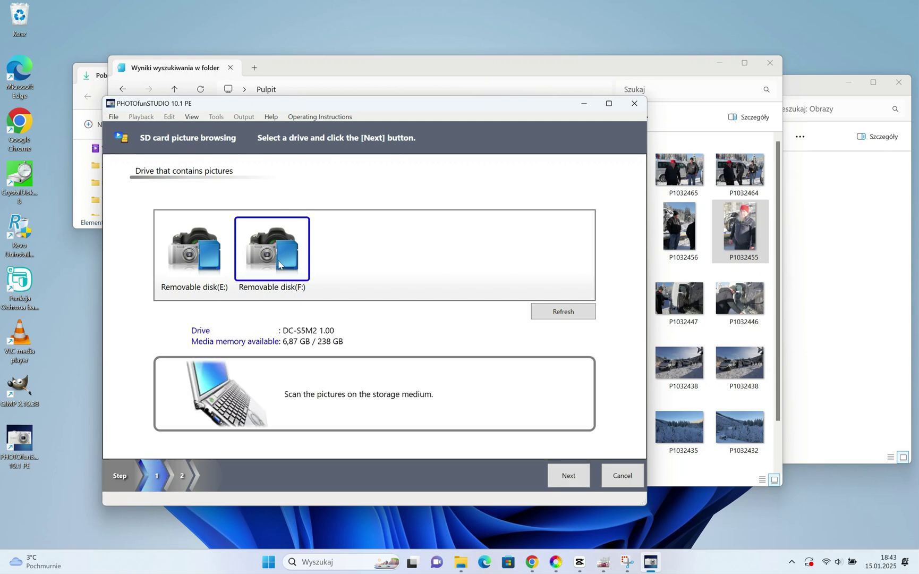
pyautogui.click(577, 474)
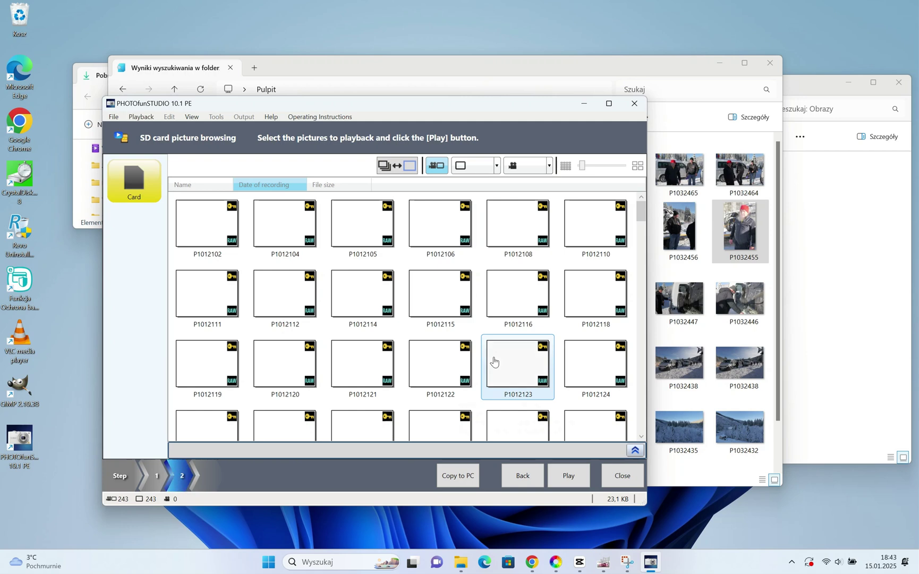
pyautogui.moveTo(518, 363)
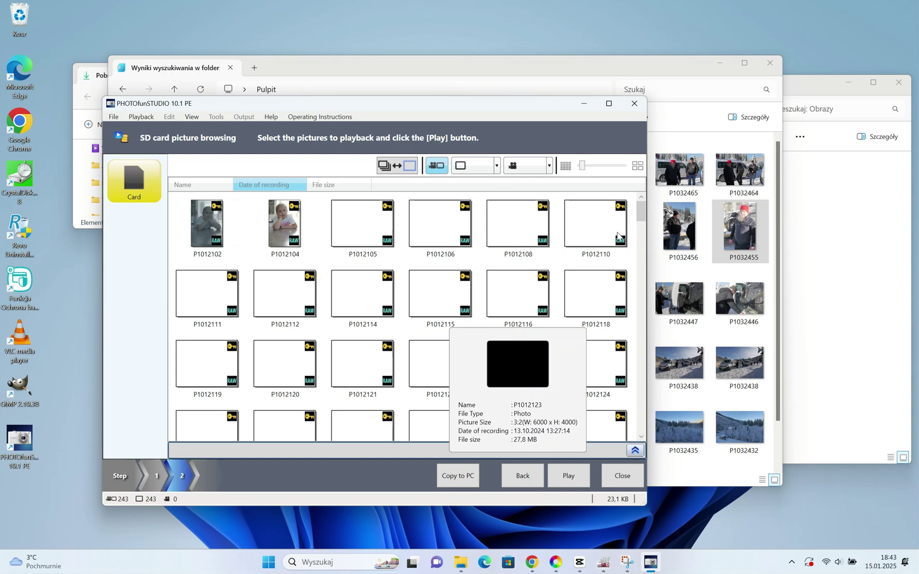
pyautogui.scroll(-2, 644, 207)
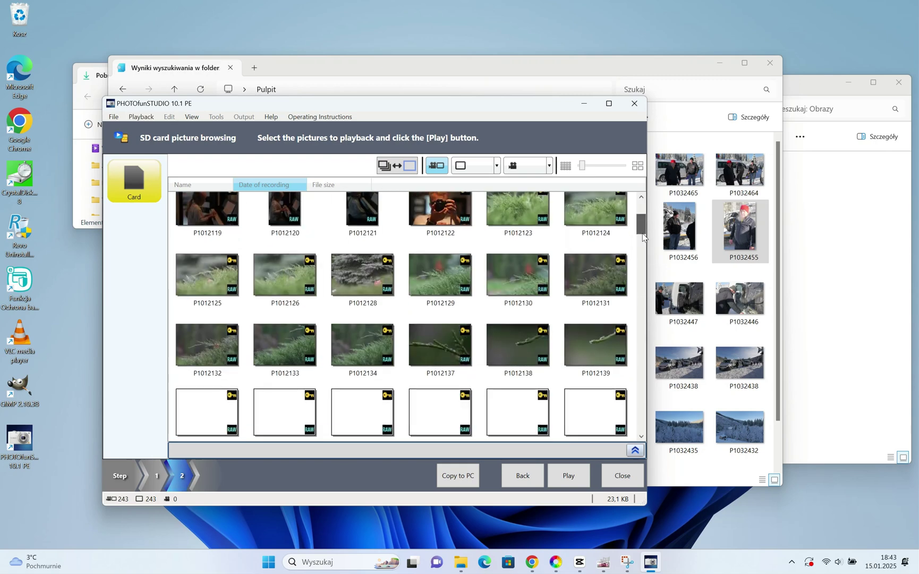
pyautogui.moveTo(644, 225); pyautogui.dragTo(641, 244)
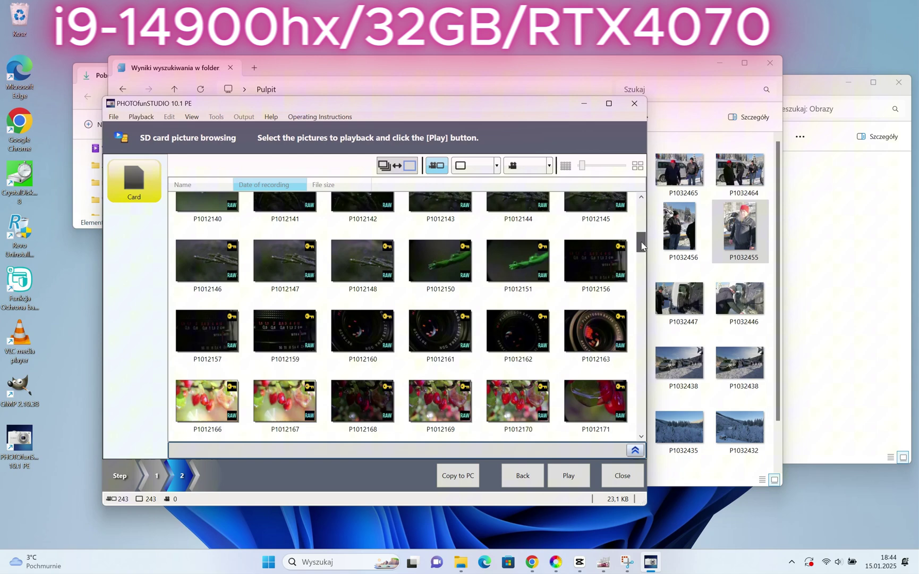
pyautogui.scroll(-1, 643, 258)
pyautogui.scroll(-3, 643, 265)
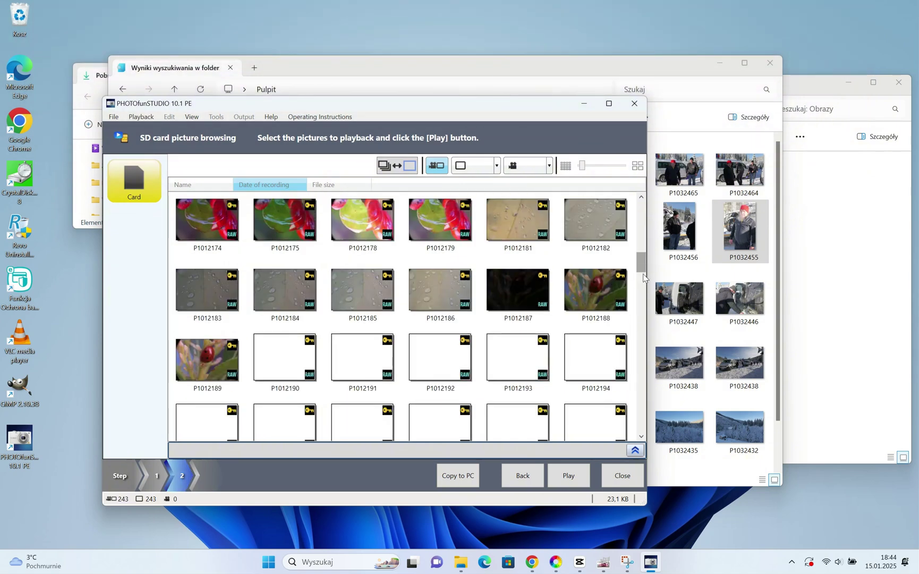
pyautogui.scroll(-5, 628, 255)
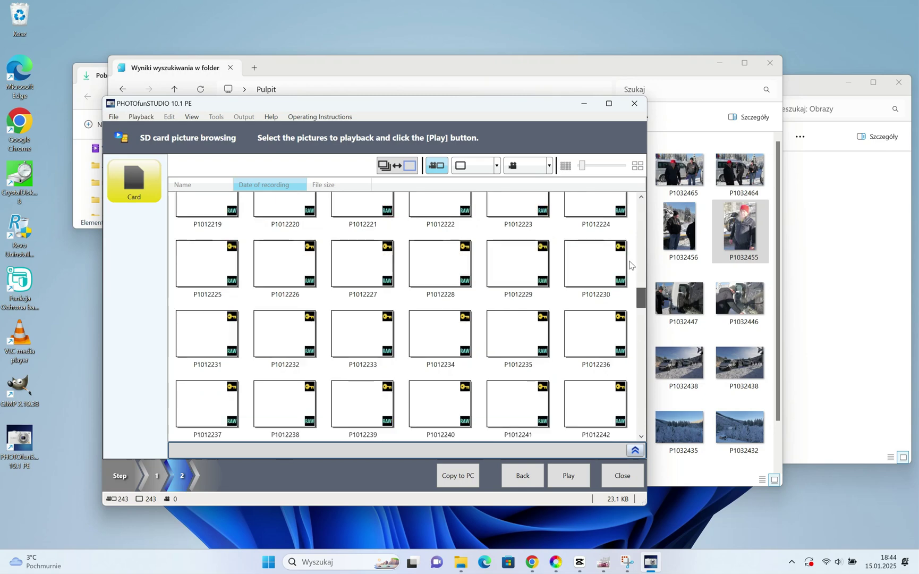
pyautogui.scroll(3, 641, 280)
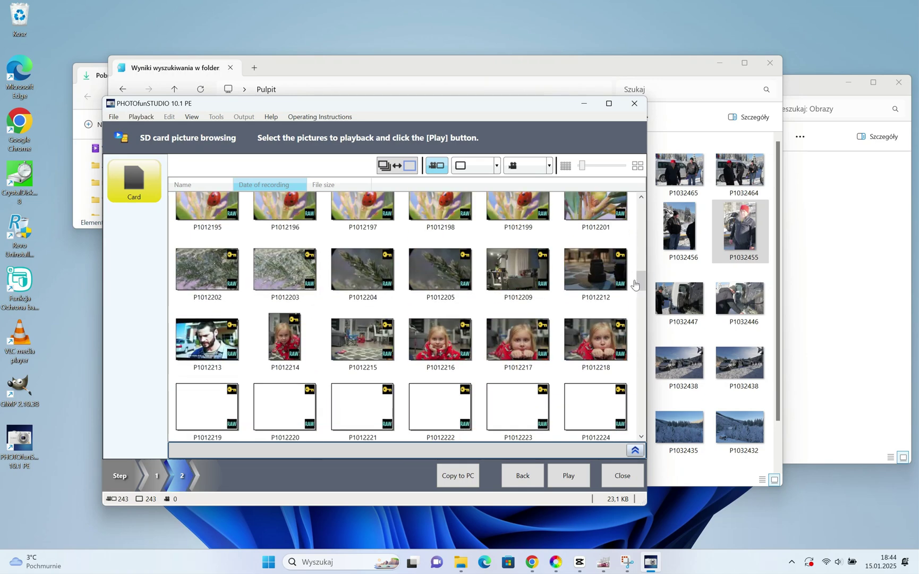
pyautogui.moveTo(640, 283); pyautogui.dragTo(641, 258)
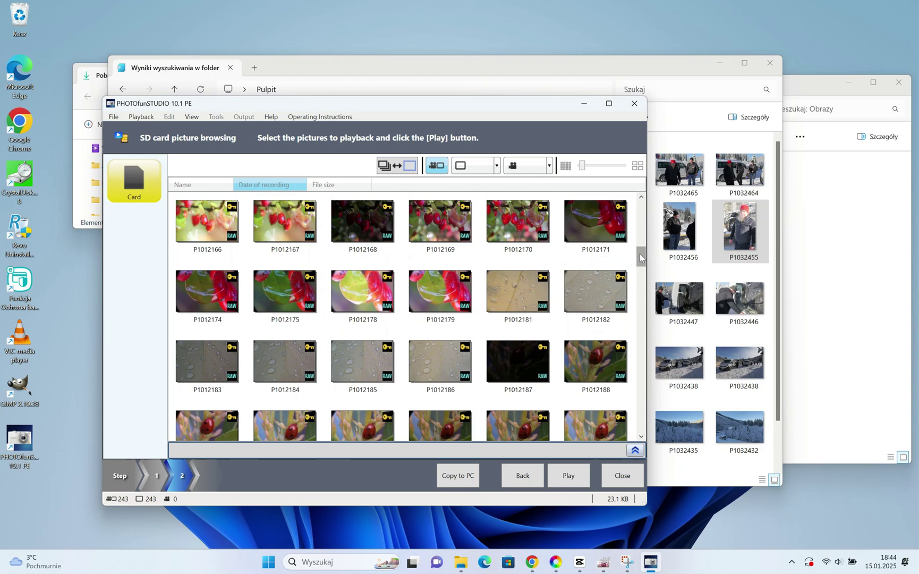
pyautogui.scroll(2, 639, 254)
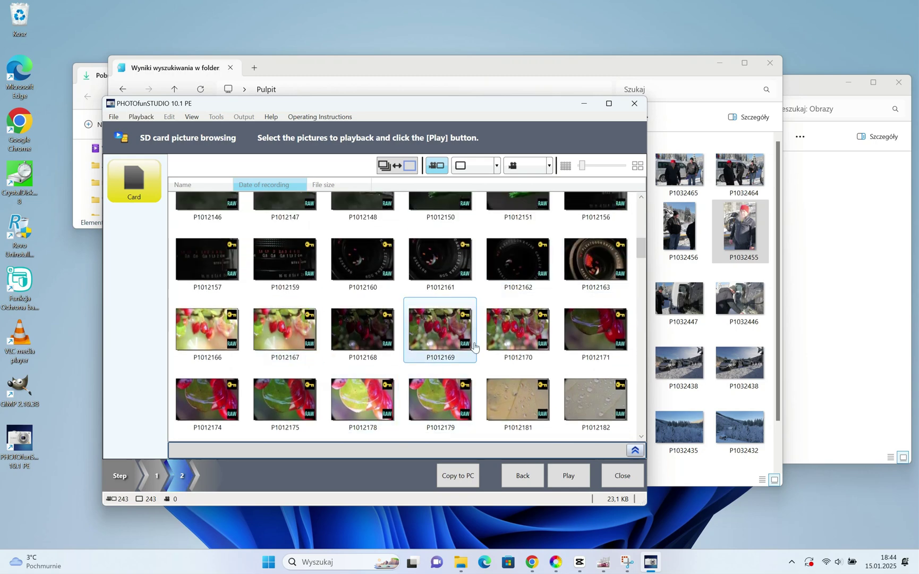
# - Open thumbnail P1012170 full-size in the playback viewer
pyautogui.click(505, 335)
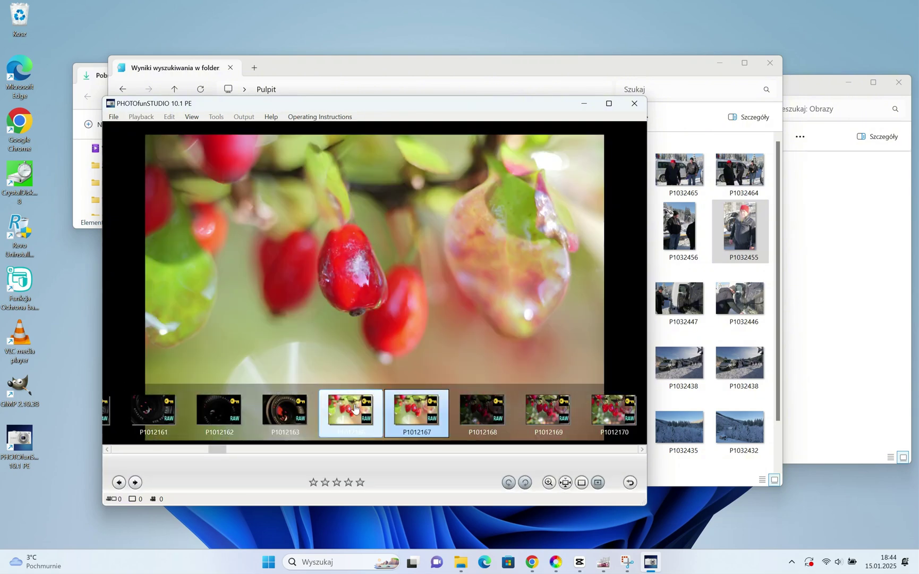
pyautogui.click(223, 410)
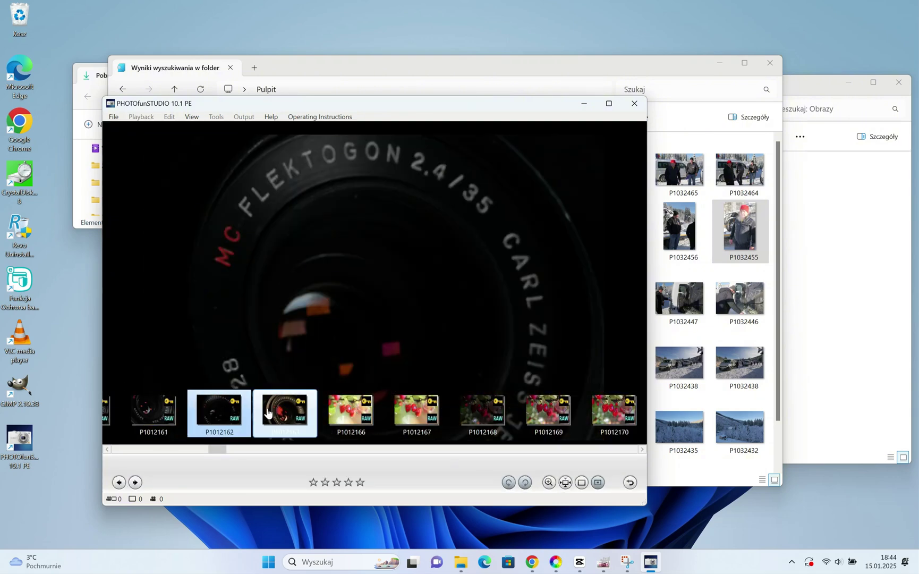
pyautogui.click(482, 412)
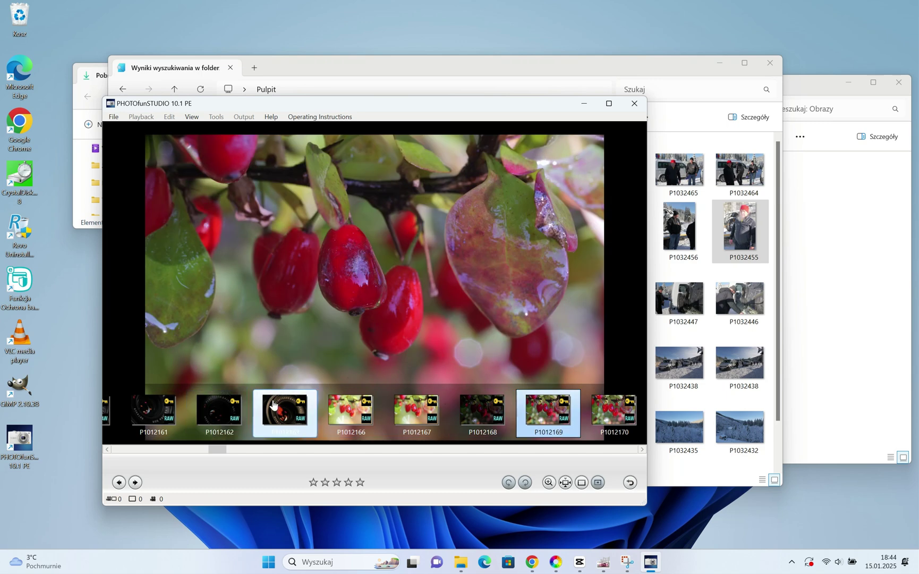
pyautogui.moveTo(215, 451)
pyautogui.mouseDown()
pyautogui.moveTo(254, 450)
pyautogui.moveTo(150, 449)
pyautogui.mouseUp()
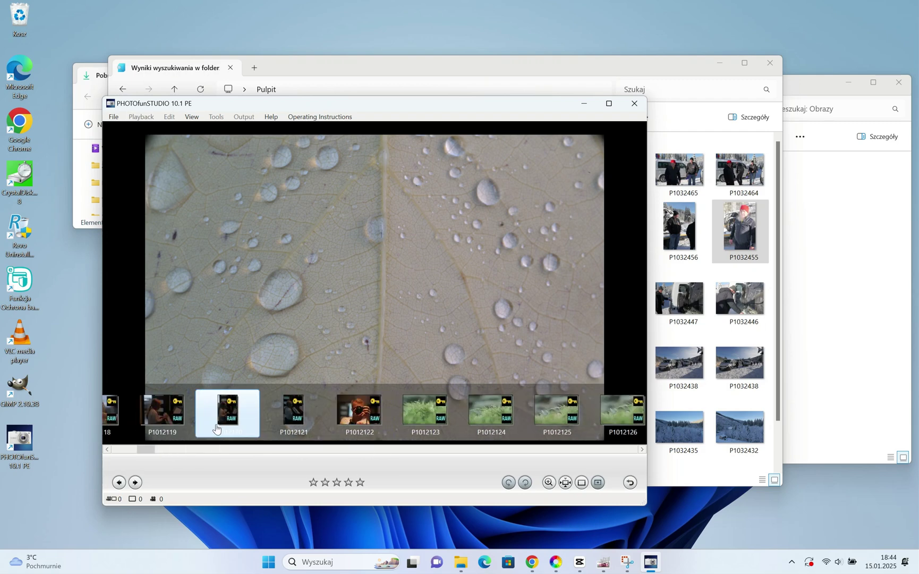
pyautogui.moveTo(153, 449)
pyautogui.mouseDown()
pyautogui.moveTo(136, 451)
pyautogui.moveTo(409, 452)
pyautogui.mouseUp()
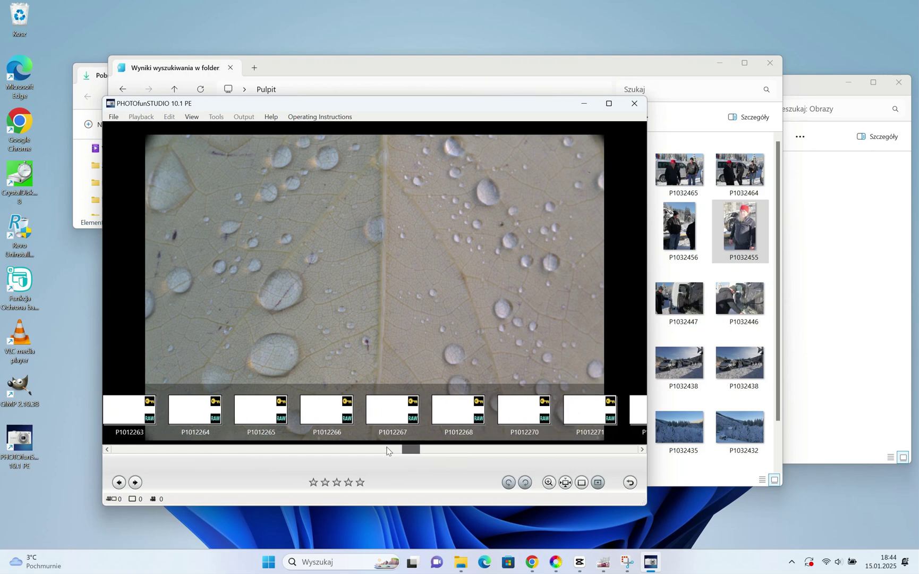
pyautogui.click(457, 451)
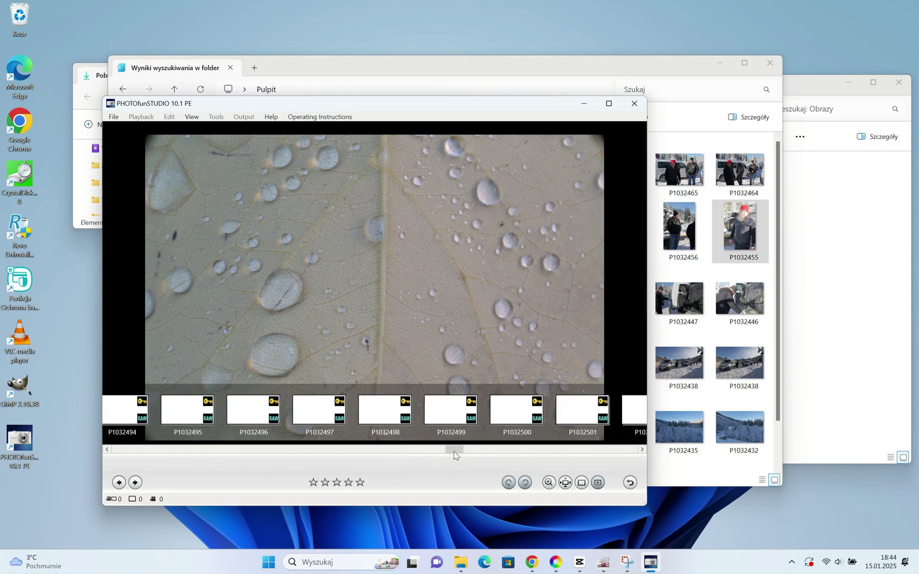
pyautogui.click(491, 452)
pyautogui.click(486, 450)
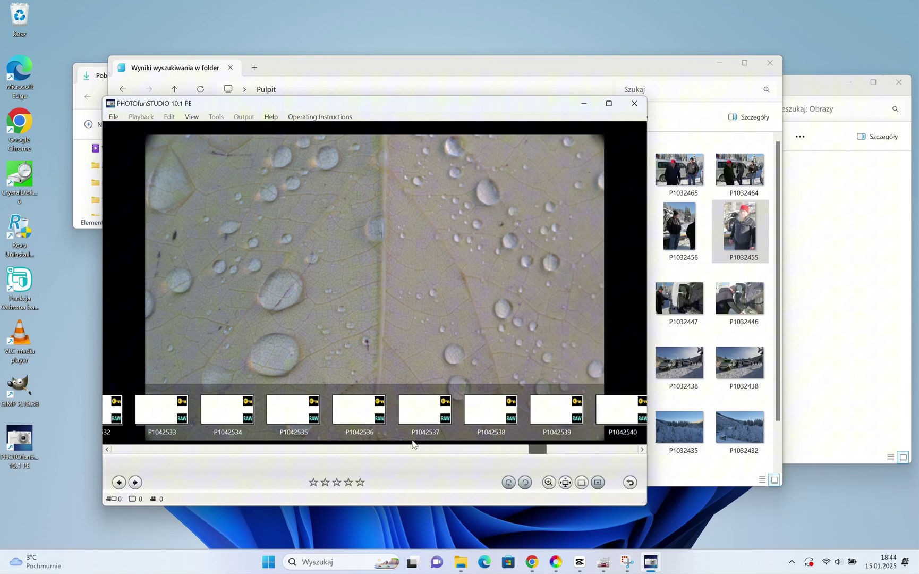
pyautogui.click(334, 448)
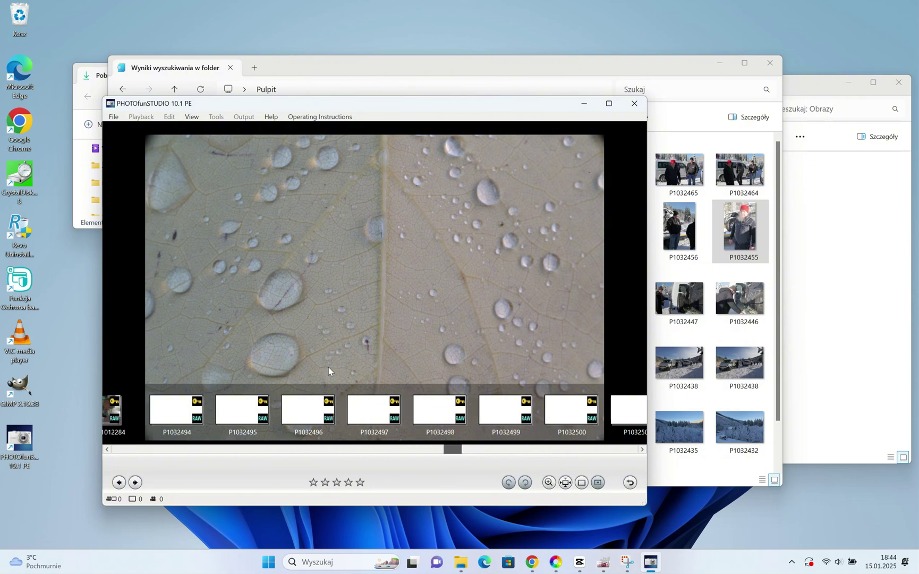
pyautogui.click(634, 104)
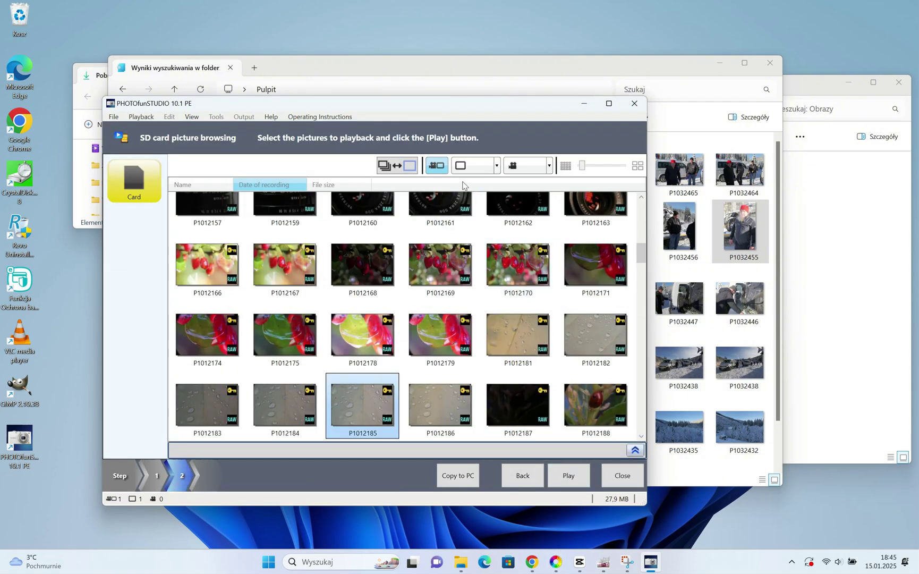
pyautogui.moveTo(441, 108); pyautogui.dragTo(462, 113)
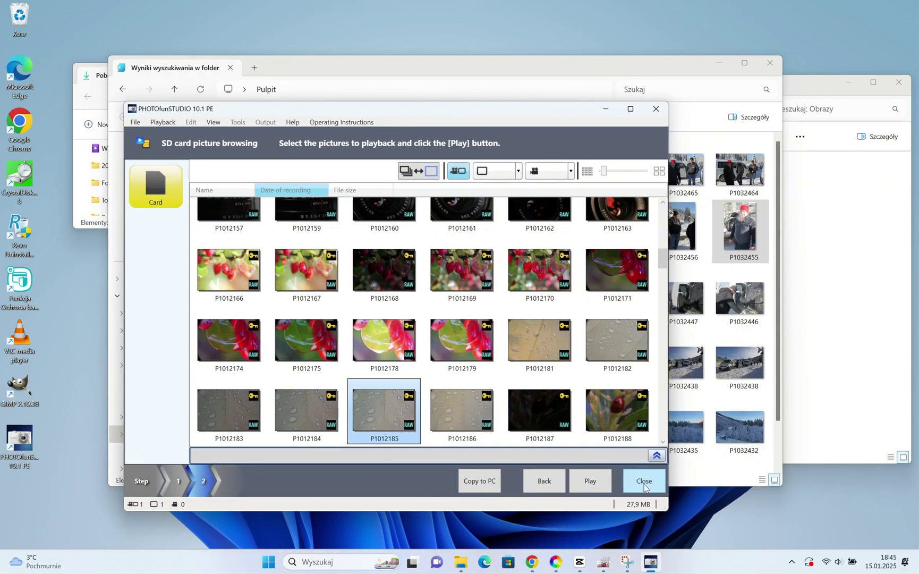
pyautogui.scroll(-2, 658, 404)
pyautogui.scroll(-5, 649, 395)
pyautogui.scroll(-5, 651, 329)
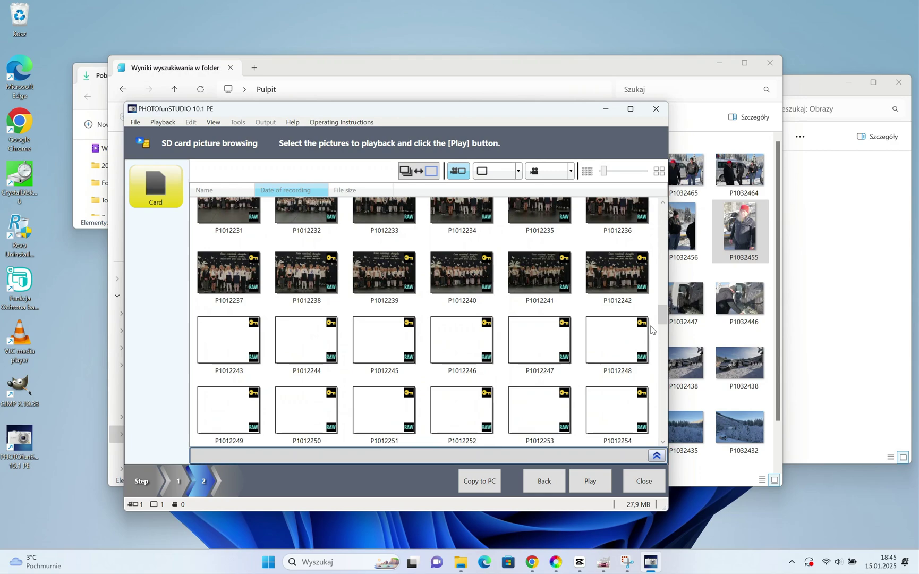
pyautogui.scroll(-1, 664, 419)
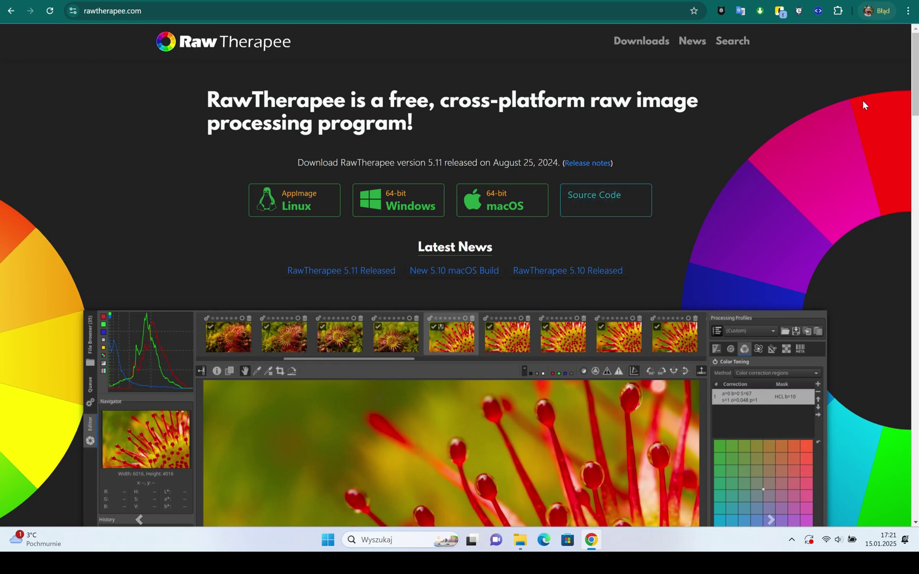
pyautogui.scroll(-1, 916, 57)
pyautogui.scroll(-2, 916, 57)
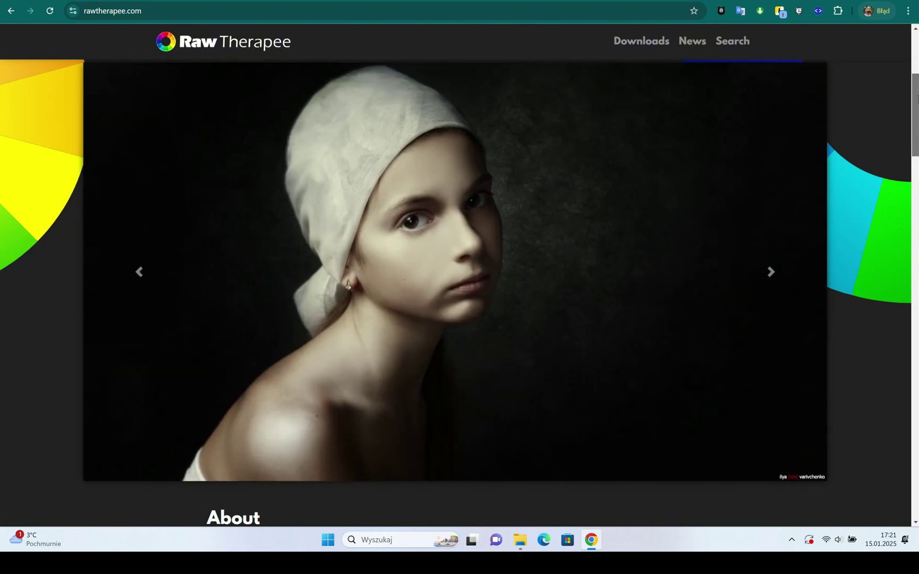
pyautogui.scroll(-5, 903, 201)
pyautogui.scroll(-4, 903, 201)
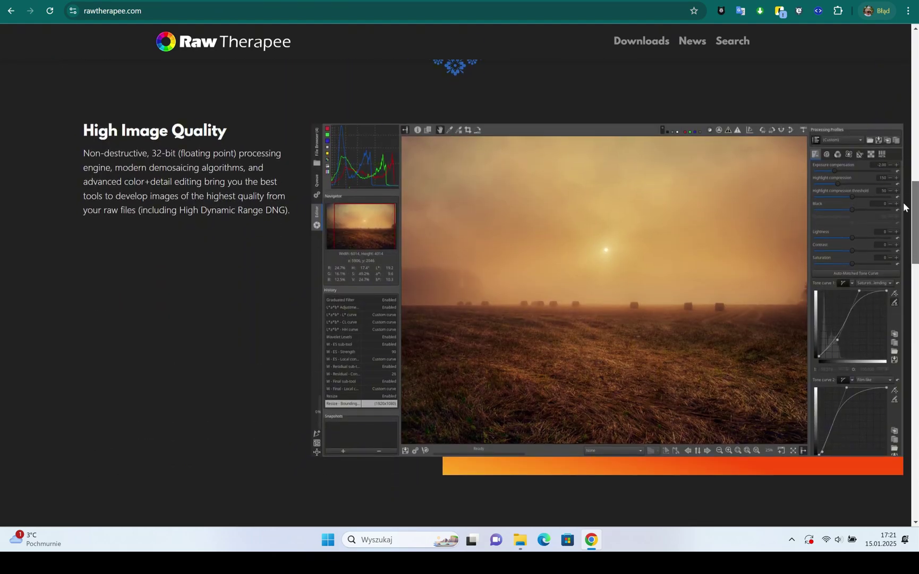
pyautogui.moveTo(913, 207); pyautogui.dragTo(914, 281)
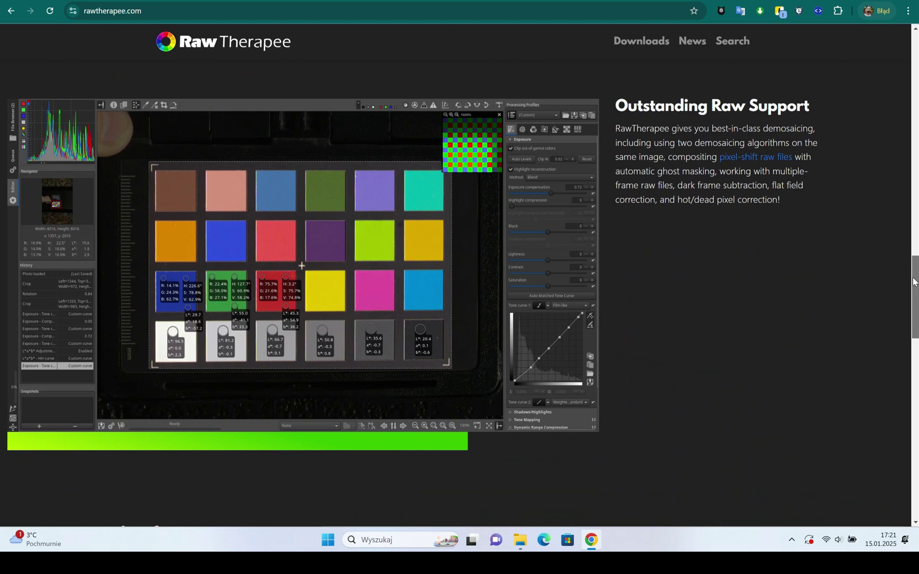
pyautogui.moveTo(914, 281)
pyautogui.mouseDown()
pyautogui.moveTo(915, 402)
pyautogui.moveTo(916, 72)
pyautogui.mouseUp()
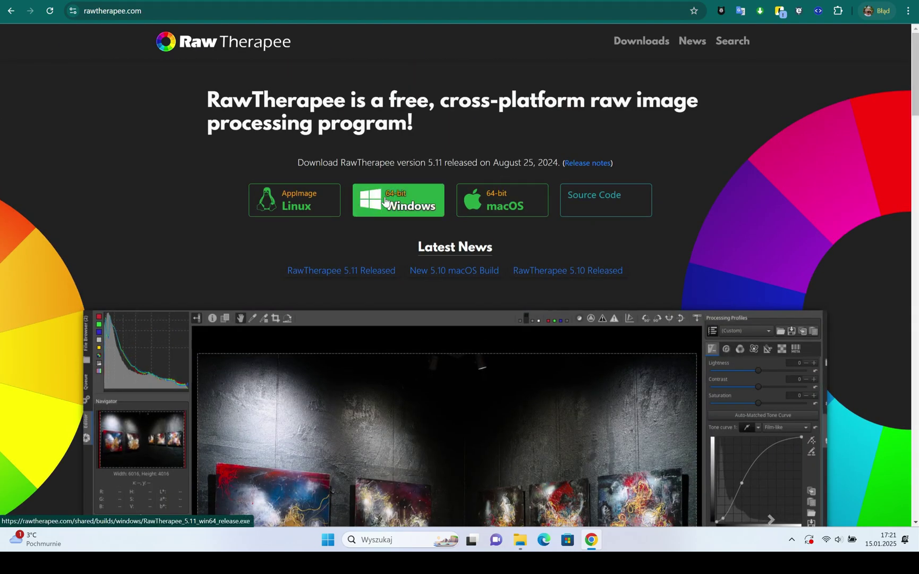
# - Start the 64-bit Windows download of RawTherapee 5.11
pyautogui.click(386, 201)
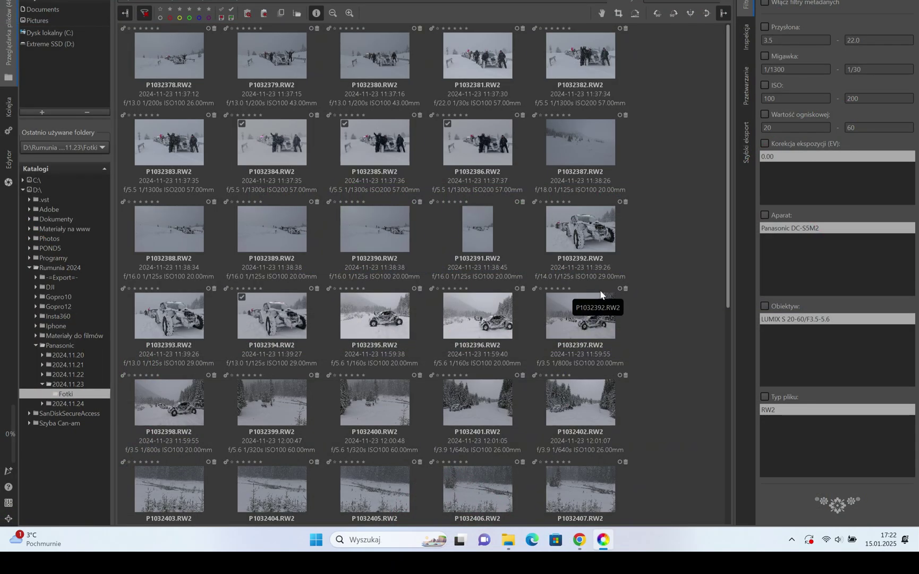
# - Show the 2024.11.24 Fotki folder and open P1032432.RW2 in the editor
pyautogui.click(43, 404)
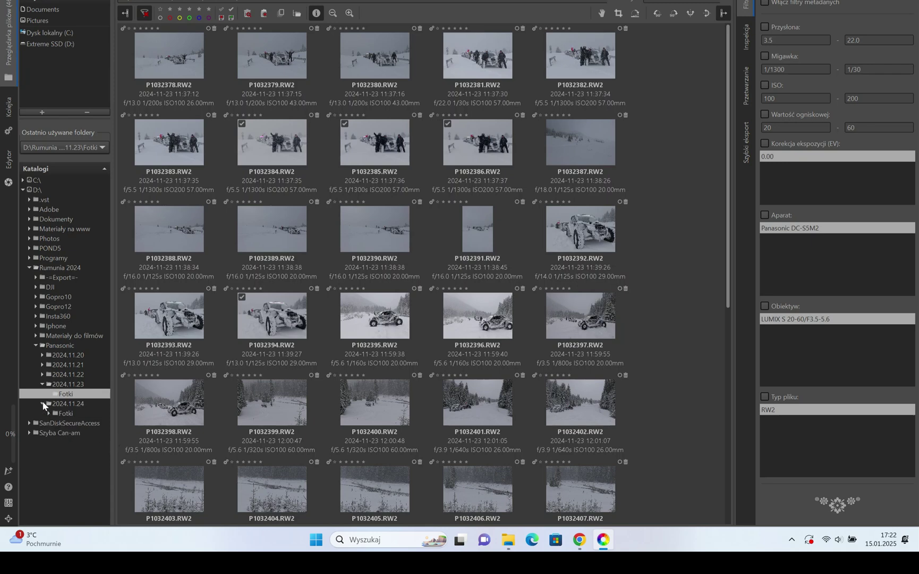
pyautogui.click(65, 414)
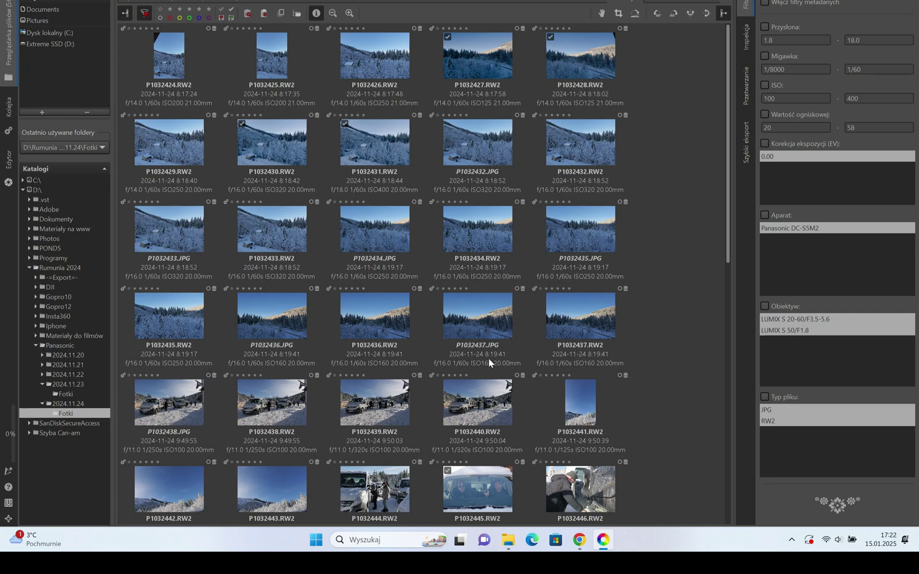
pyautogui.scroll(-2, 443, 382)
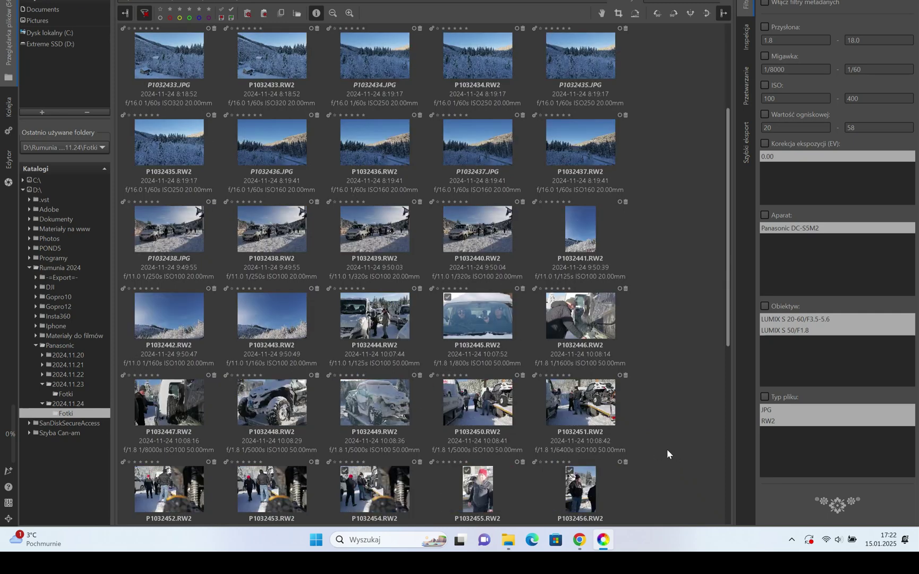
pyautogui.scroll(-1, 666, 448)
pyautogui.scroll(-1, 647, 450)
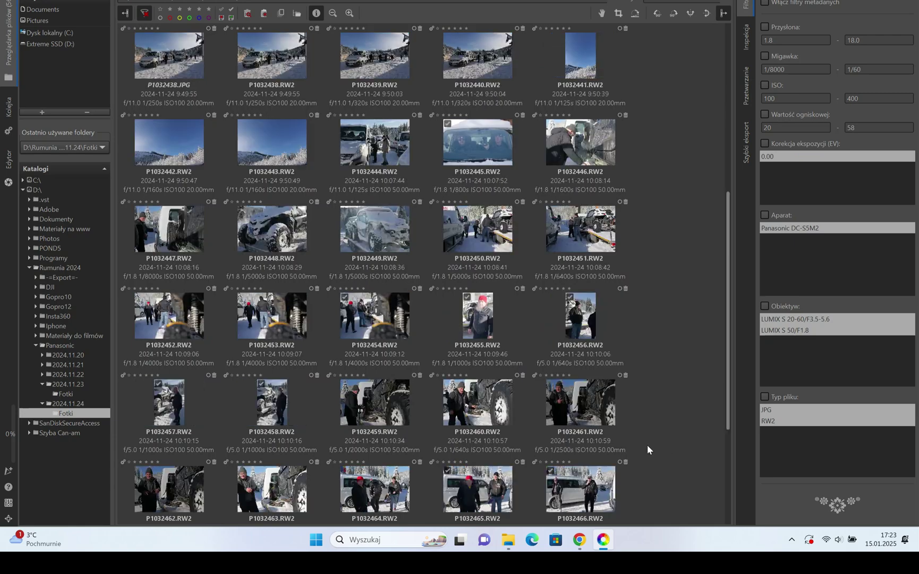
pyautogui.scroll(3, 647, 449)
pyautogui.scroll(1, 643, 423)
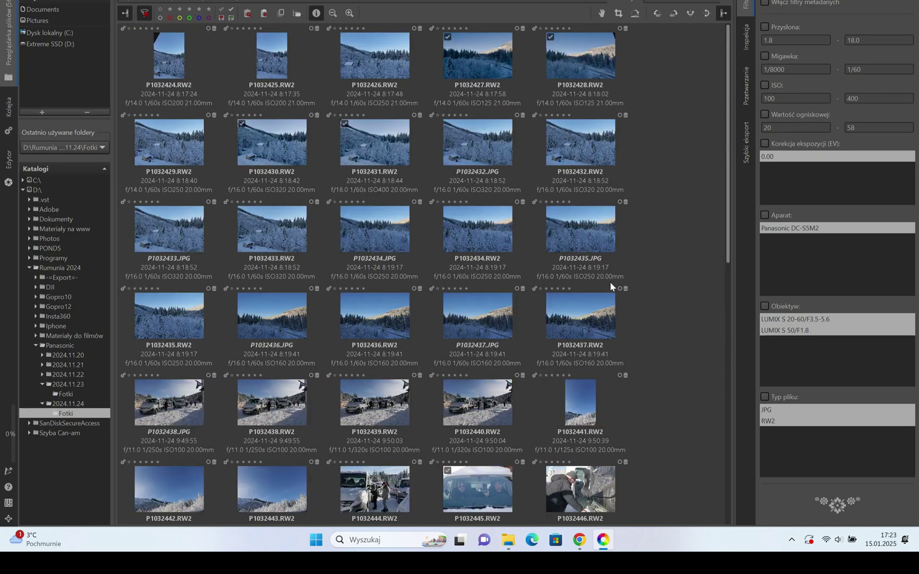
pyautogui.click(577, 144)
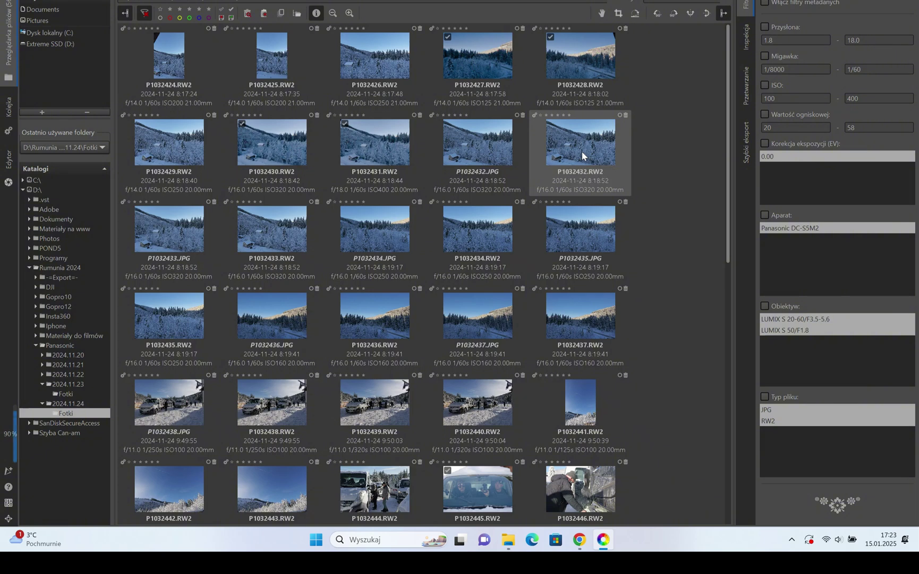
pyautogui.doubleClick(581, 152)
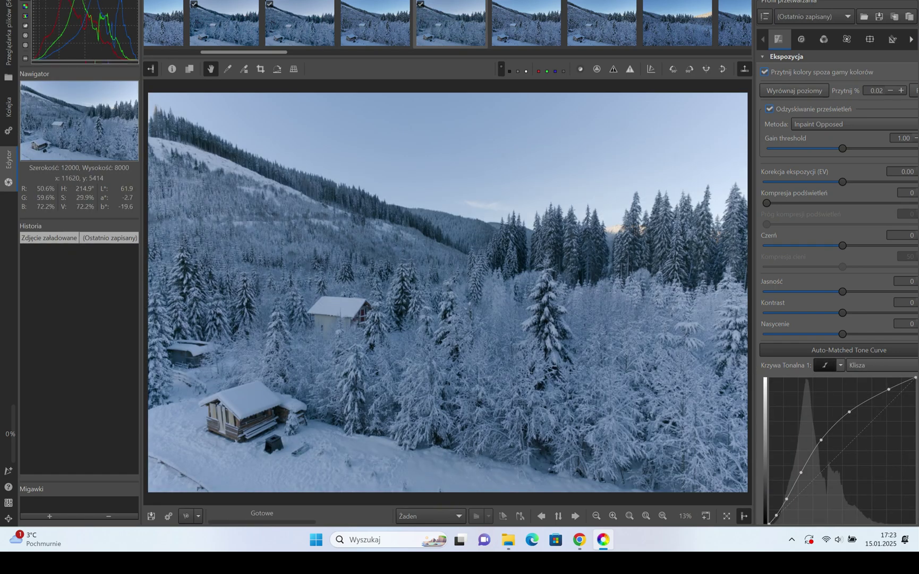
pyautogui.scroll(1, 267, 416)
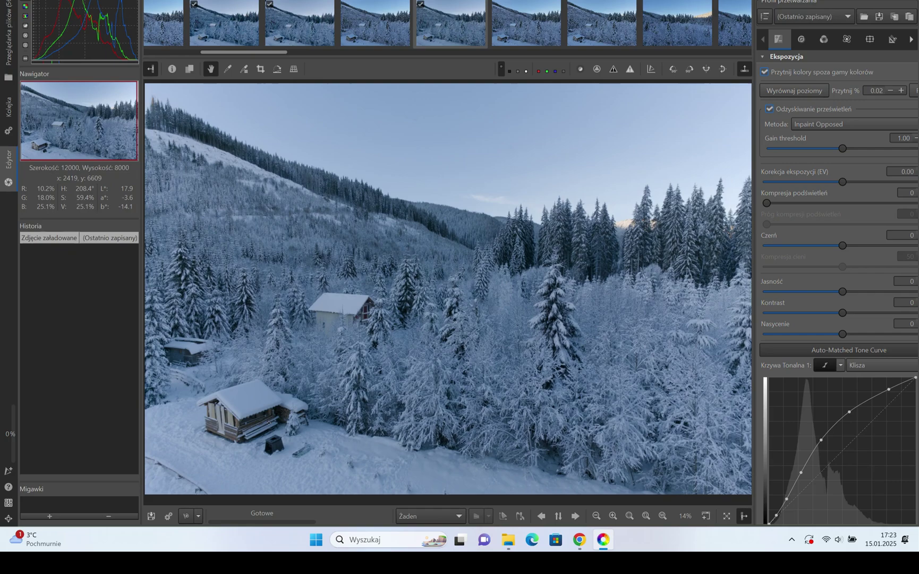
pyautogui.scroll(1, 267, 417)
pyautogui.scroll(2, 268, 420)
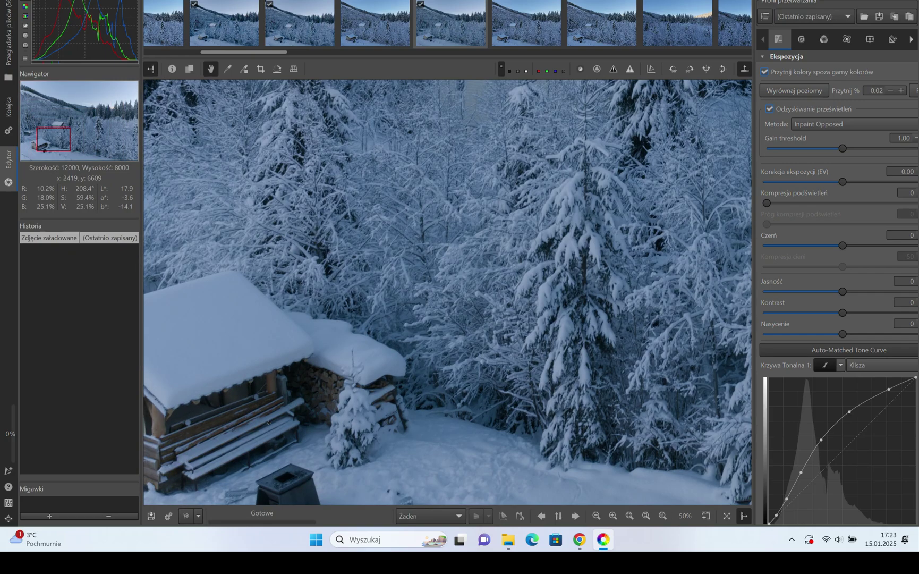
pyautogui.scroll(-2, 267, 422)
pyautogui.scroll(-2, 267, 422)
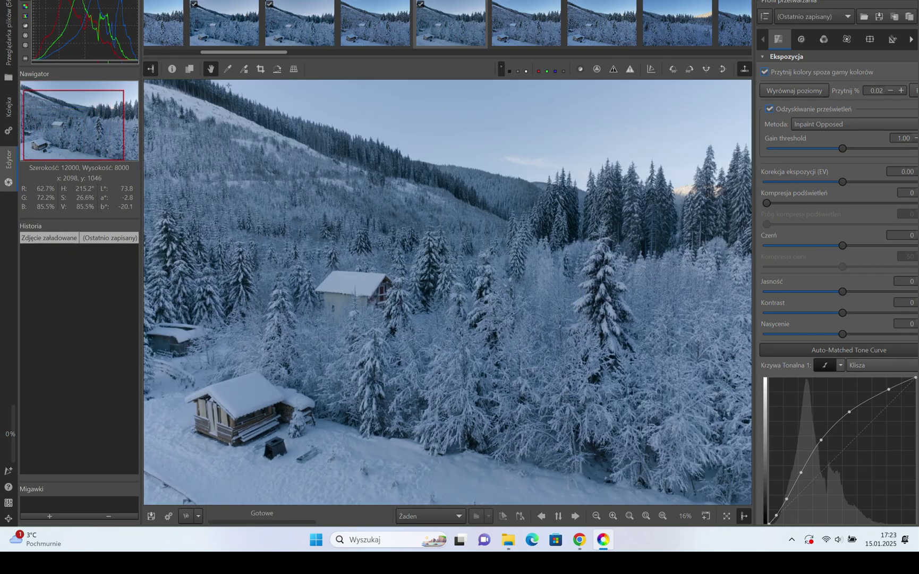
pyautogui.moveTo(239, 52); pyautogui.dragTo(588, 49)
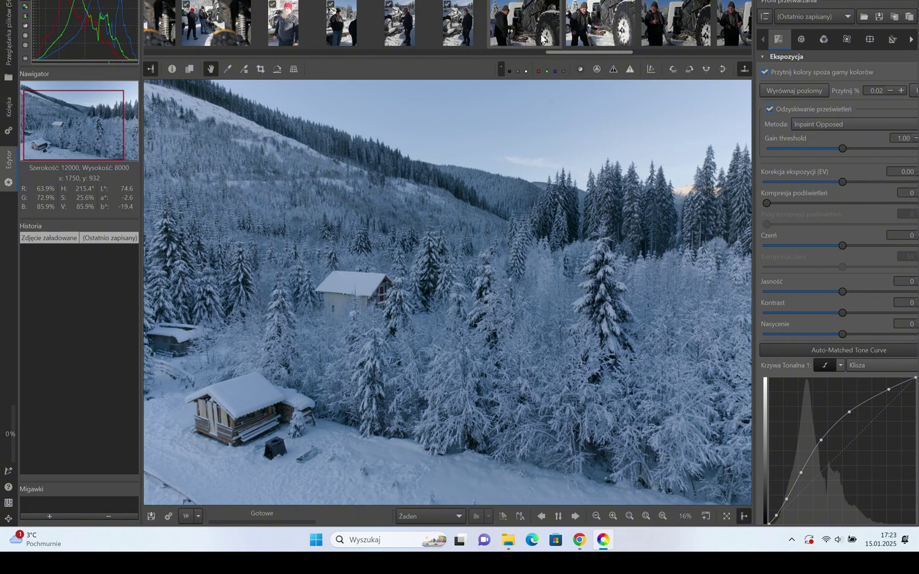
# - From the filmstrip, open the man-beside-truck photo, then the snowy ATV-on-trailer photo
pyautogui.doubleClick(524, 25)
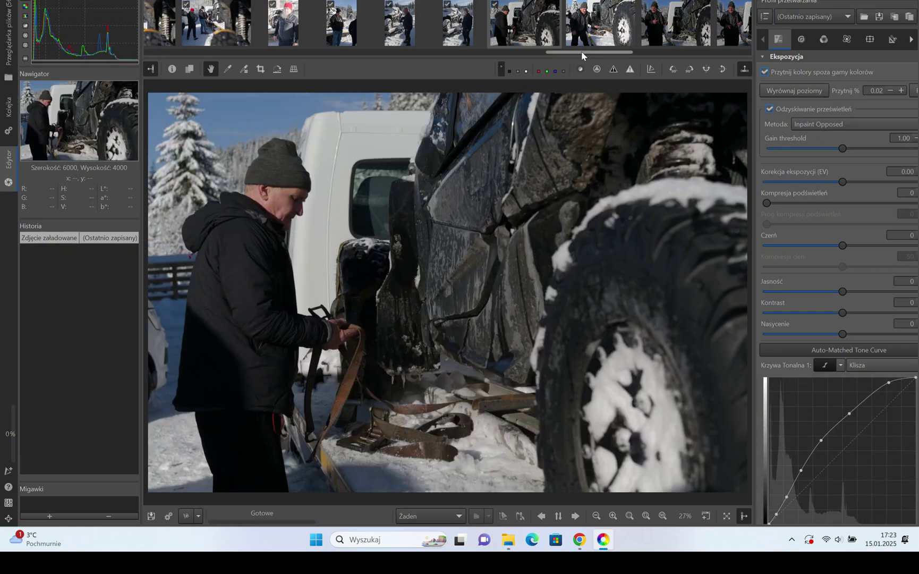
pyautogui.moveTo(581, 51); pyautogui.dragTo(677, 55)
pyautogui.doubleClick(574, 30)
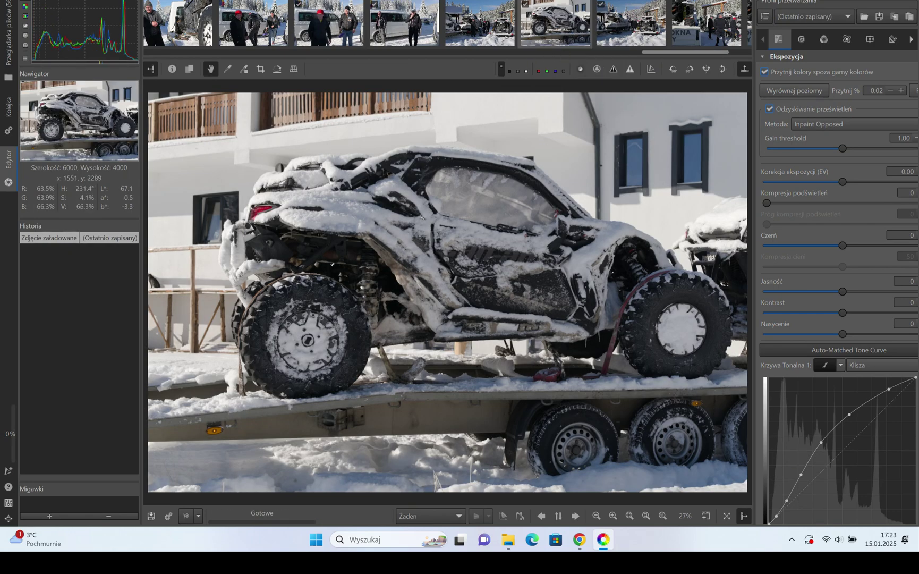
pyautogui.scroll(2, 302, 320)
pyautogui.scroll(3, 302, 321)
pyautogui.scroll(-2, 302, 320)
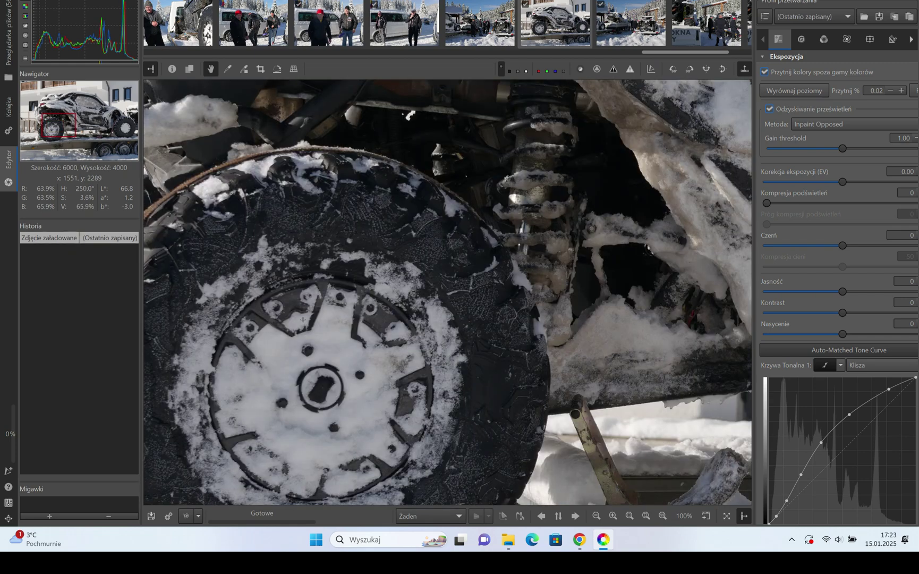
pyautogui.scroll(-1, 302, 320)
pyautogui.scroll(-1, 302, 321)
pyautogui.scroll(-1, 302, 320)
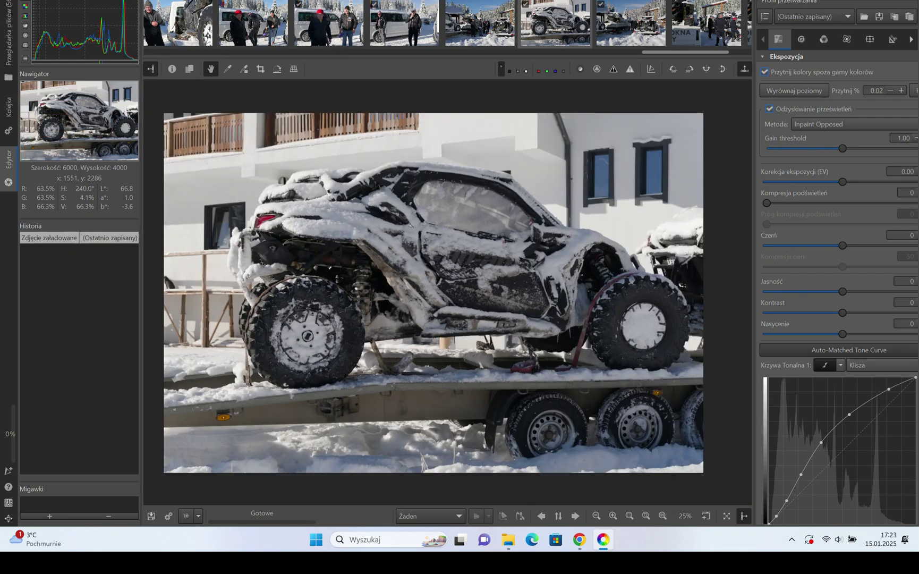
pyautogui.scroll(-1, 302, 321)
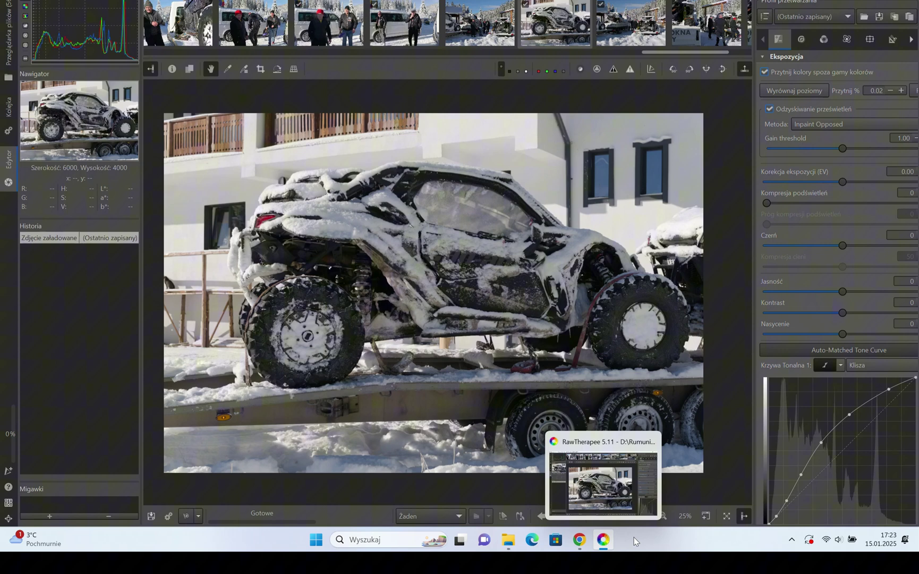